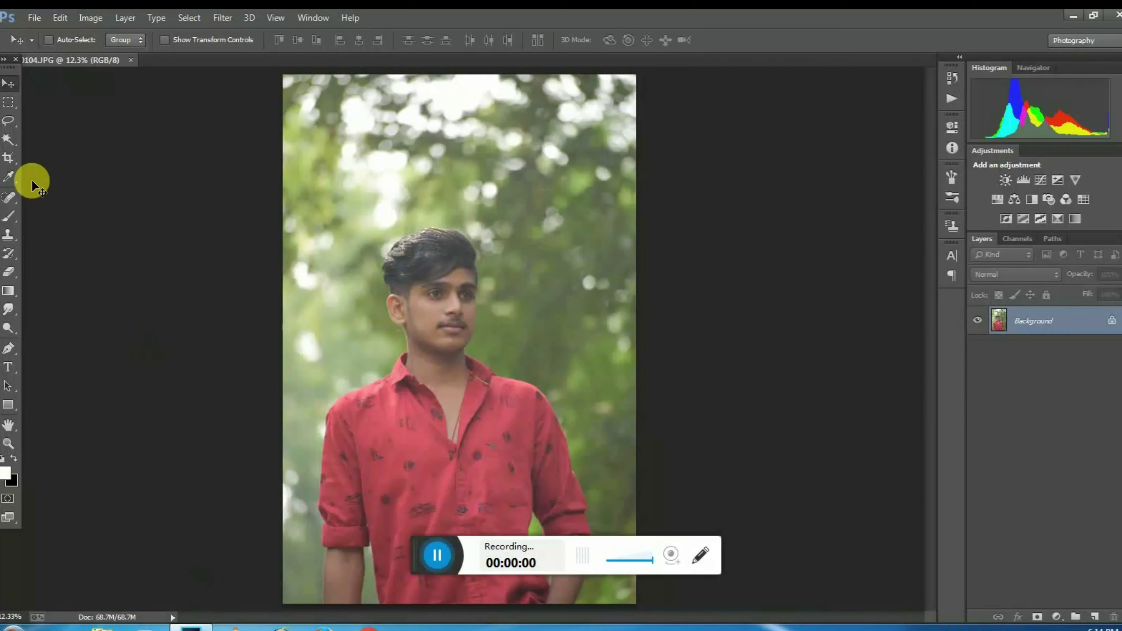
Unlock the Background as Layer 0, duplicate it as Layer 0 copy, and zoom in on the face
click(1111, 321)
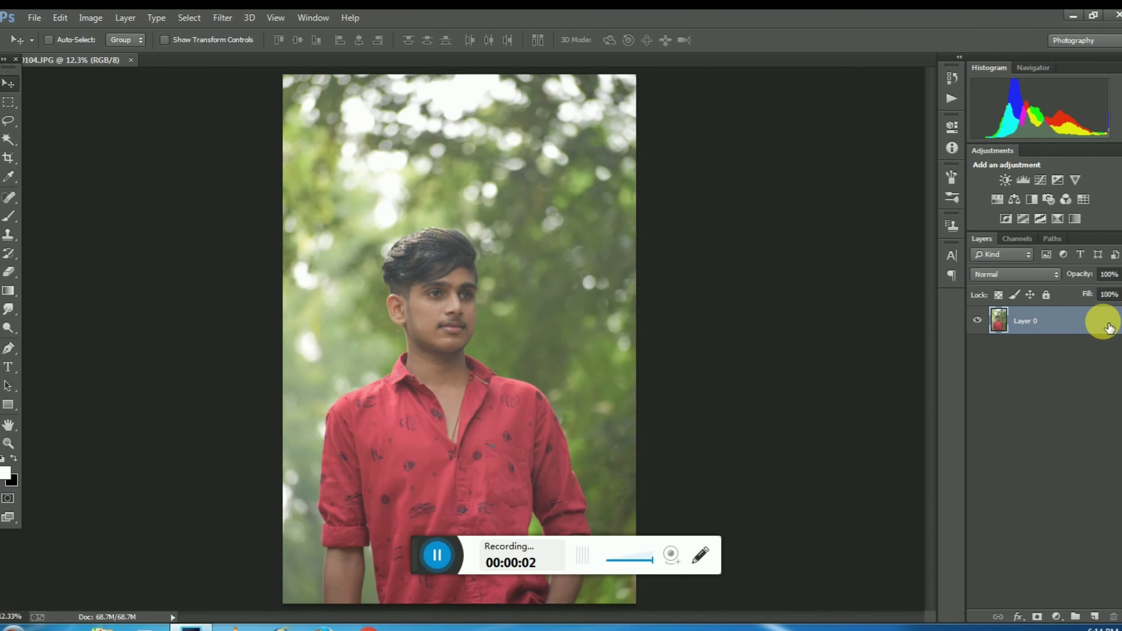
drag(1109, 327, 1106, 618)
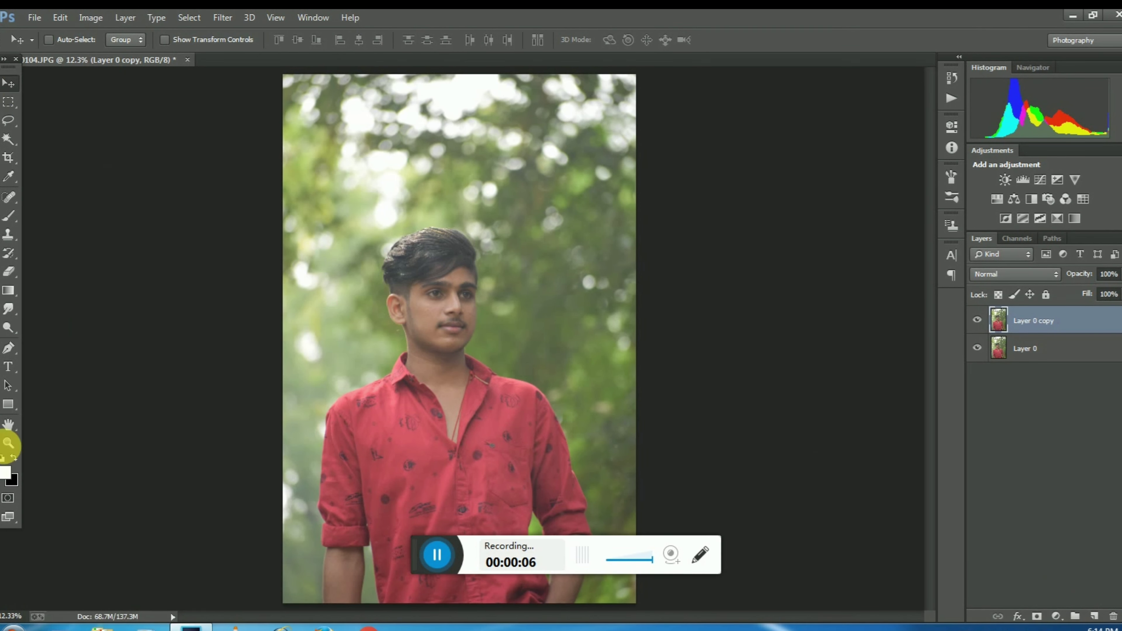
click(8, 443)
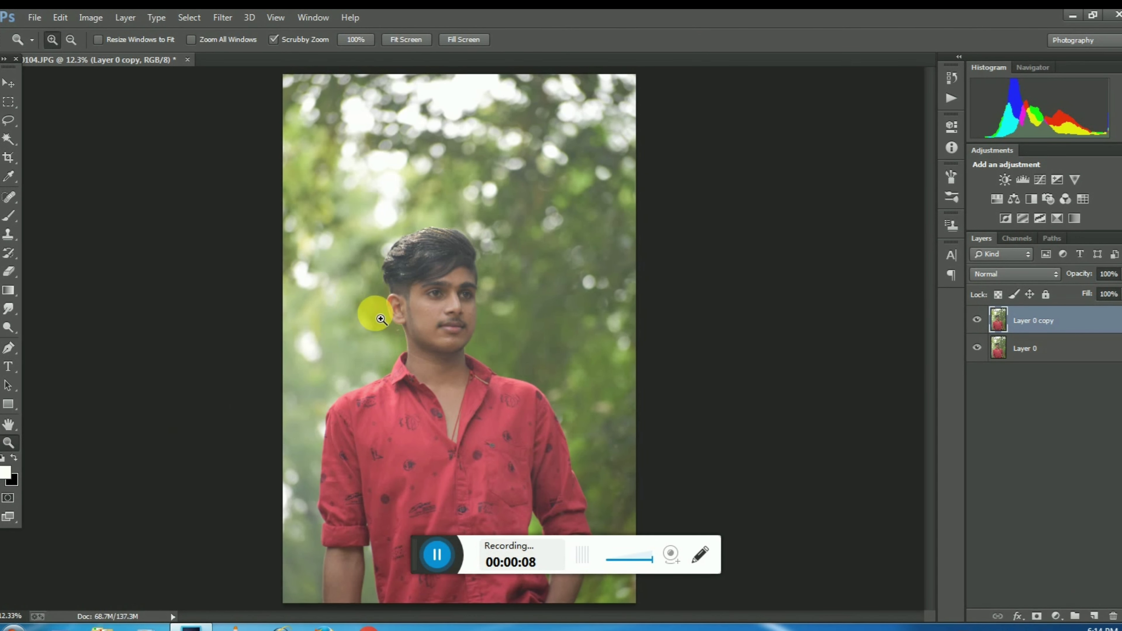
click(475, 310)
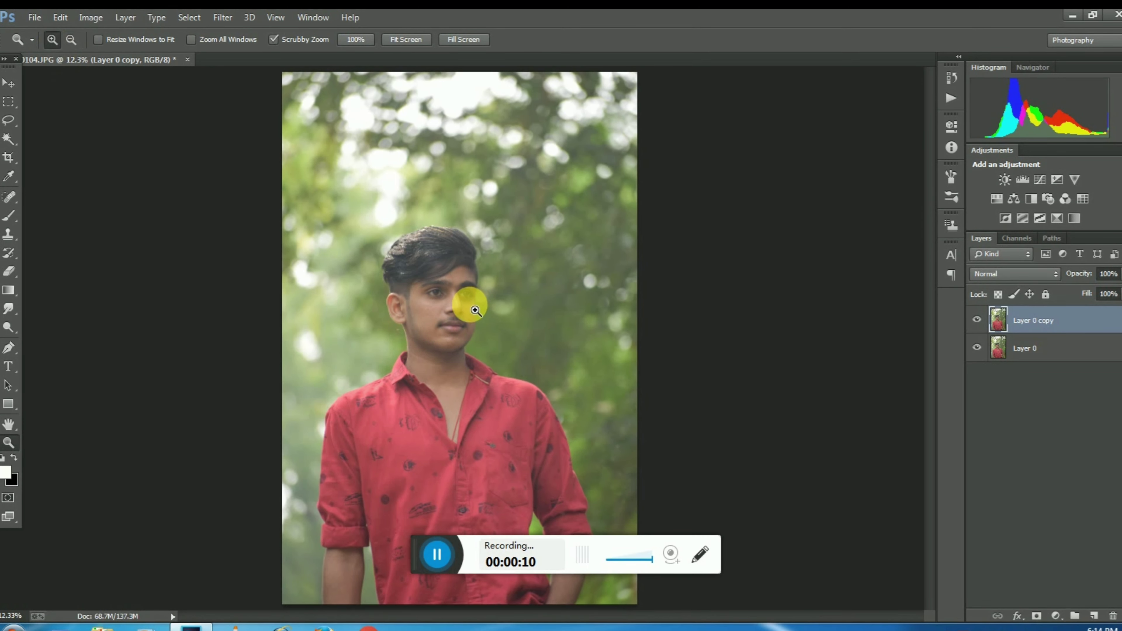
click(413, 299)
click(390, 304)
click(361, 329)
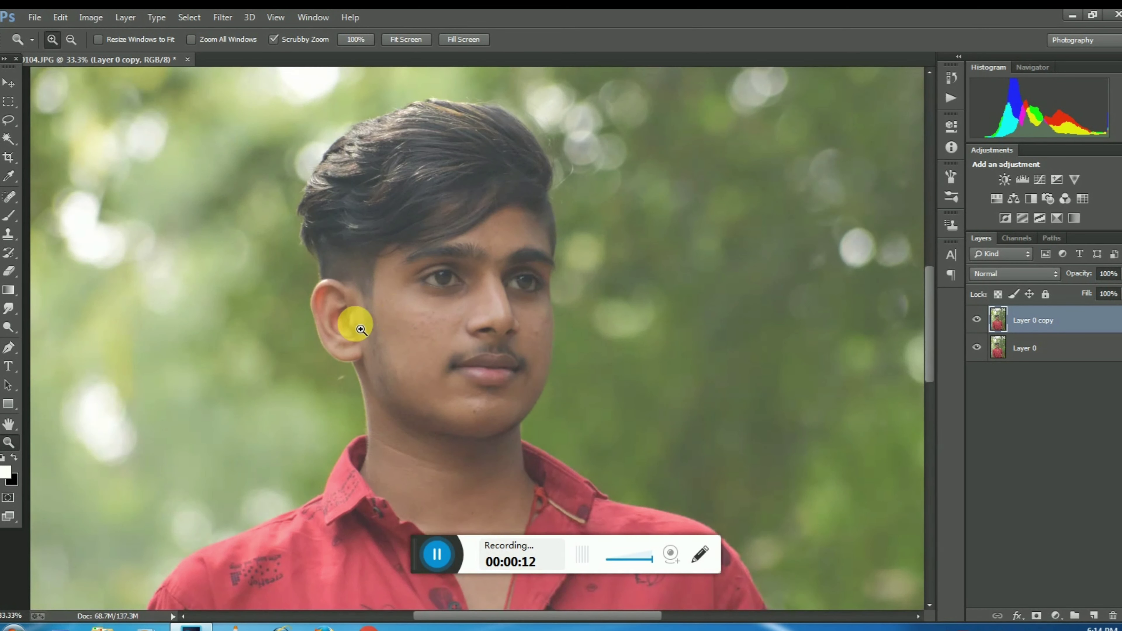
Heal the dark spots on the man's cheek with the Spot Healing Brush
click(12, 199)
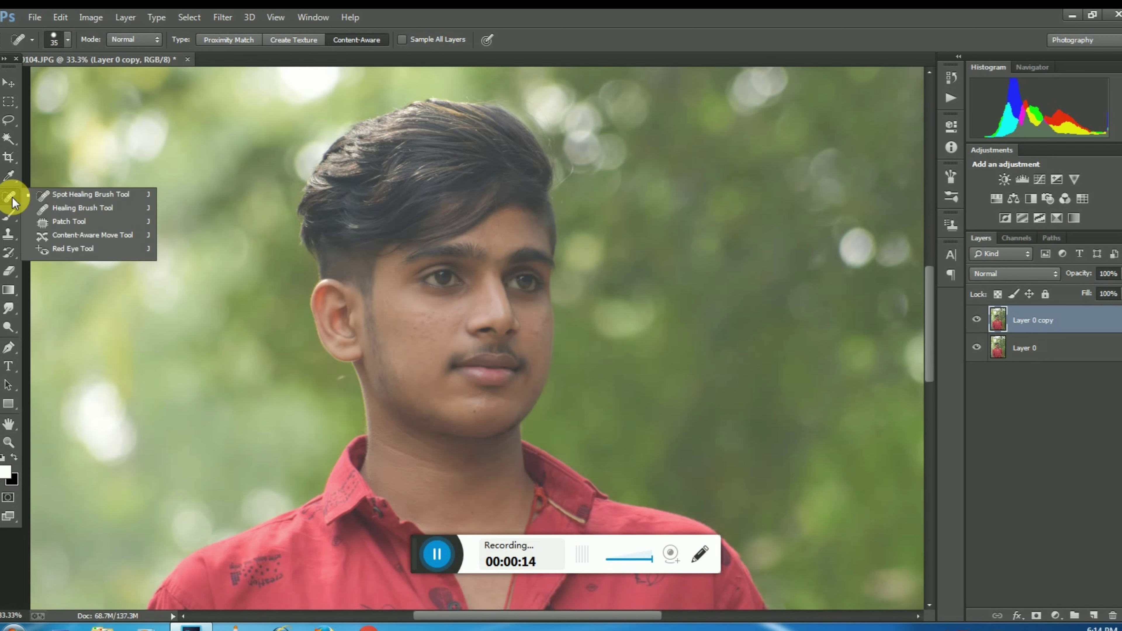
click(11, 199)
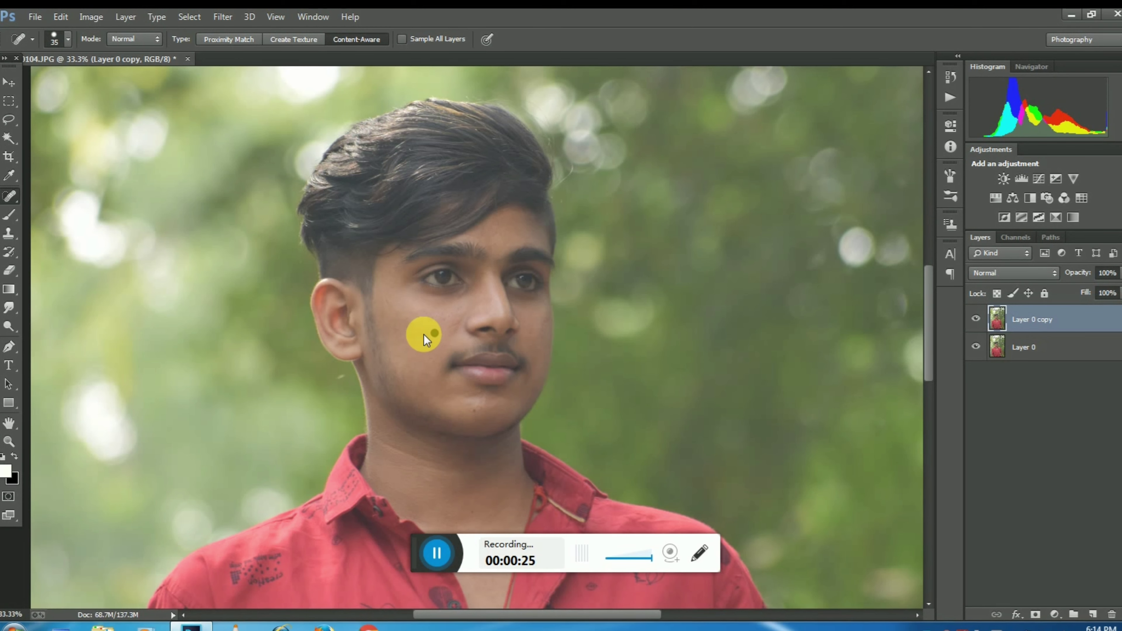
click(433, 332)
Zoom the view back out to Fit on Screen
click(9, 441)
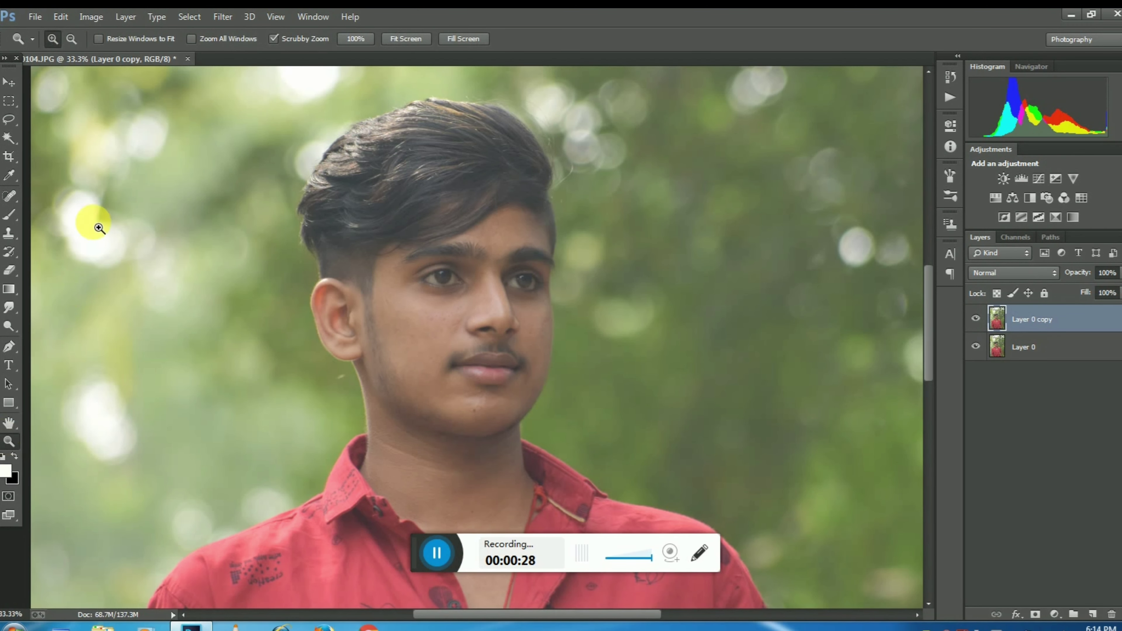
right_click(90, 440)
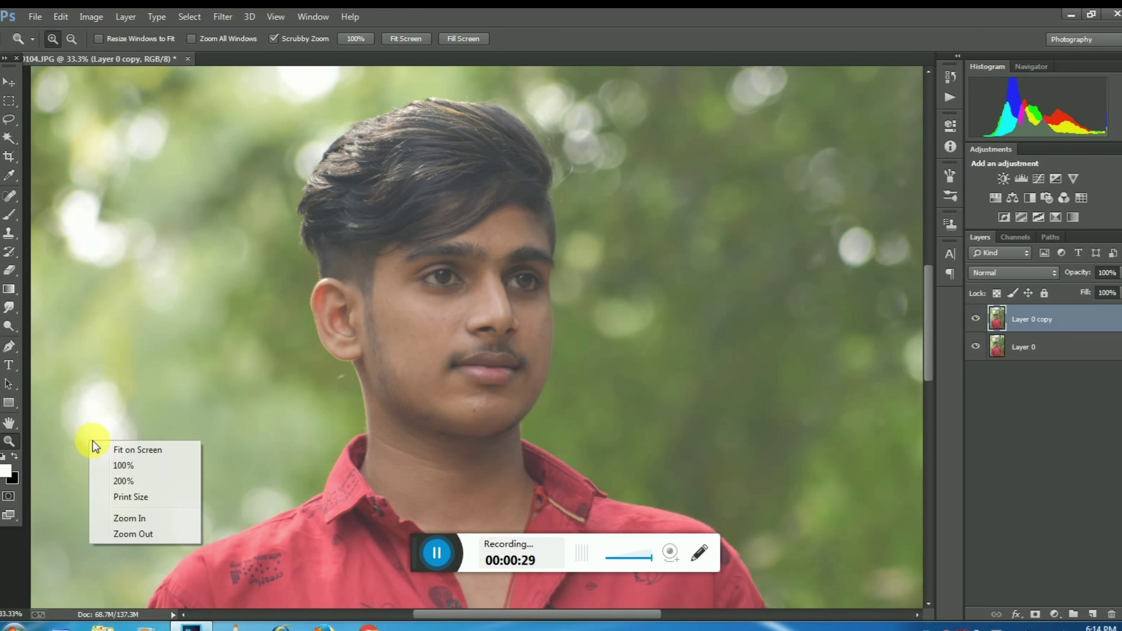
click(154, 453)
click(9, 82)
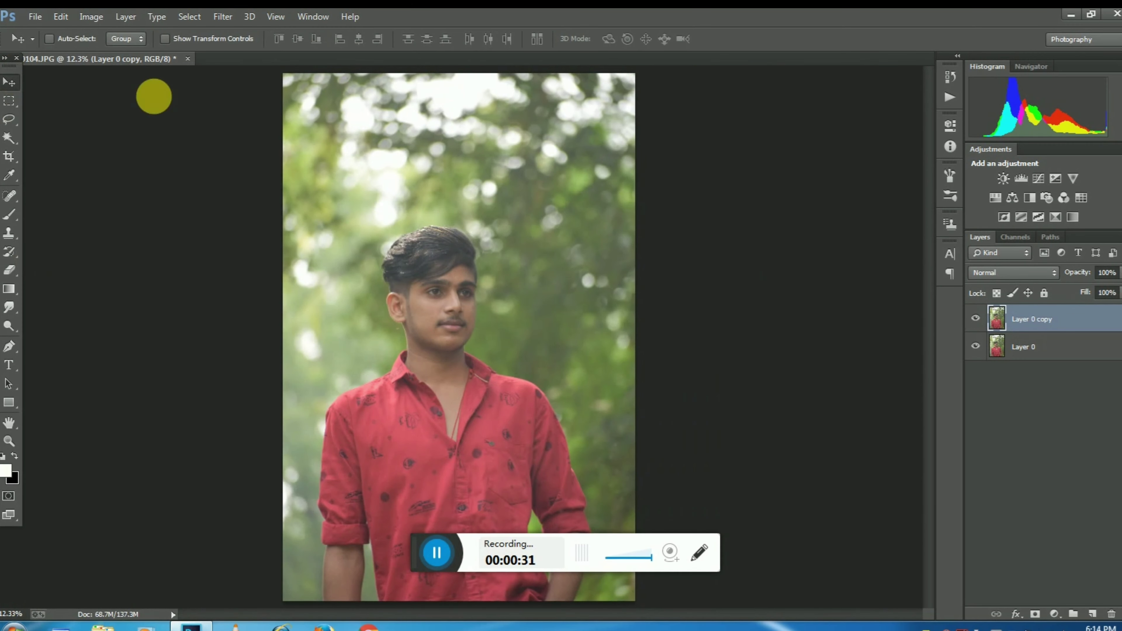
Open the Camera Raw filter and set Exposure +0.15 and Contrast +1
click(223, 17)
click(271, 105)
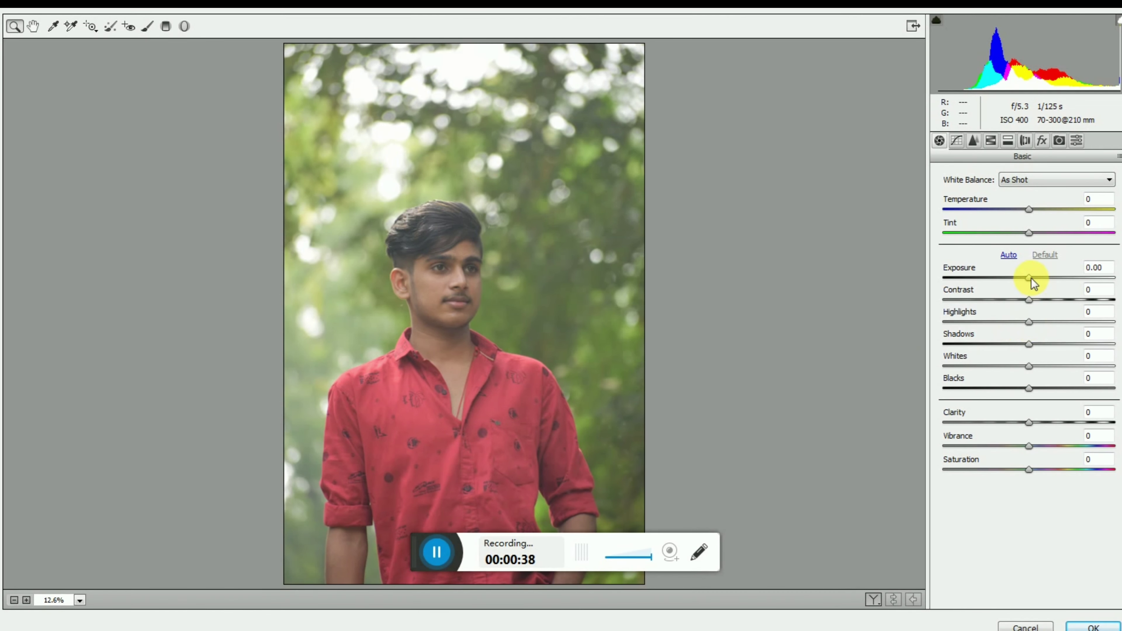
drag(1027, 279, 1030, 279)
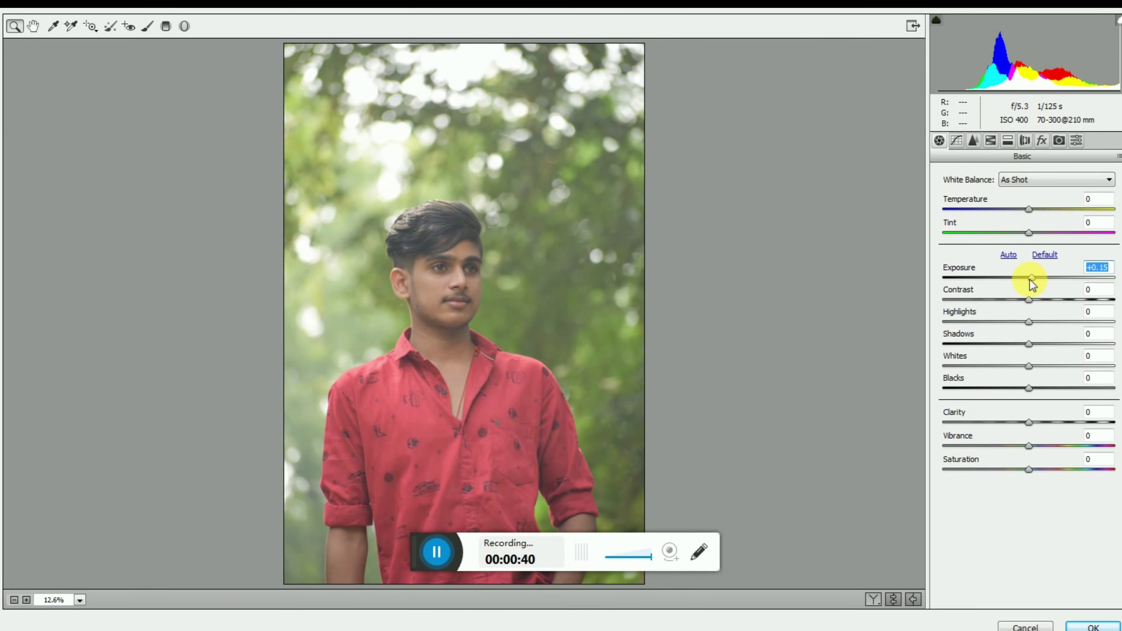
click(1030, 301)
key(Up)
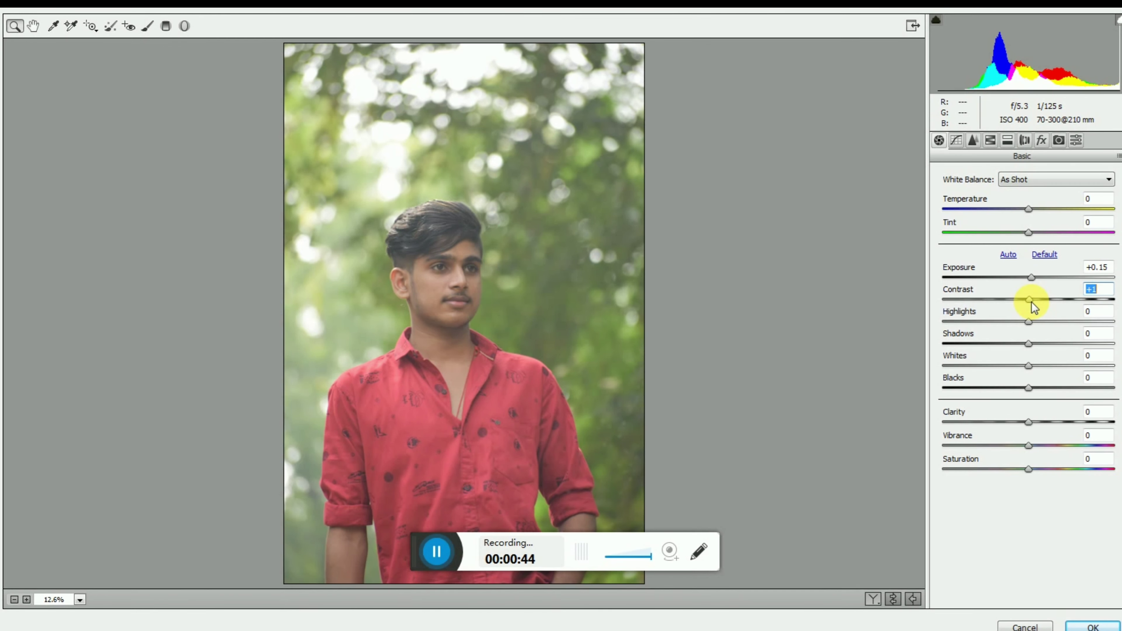
Set Highlights +19, Shadows +23, Blacks +13 and Whites -8
drag(1042, 322, 1052, 367)
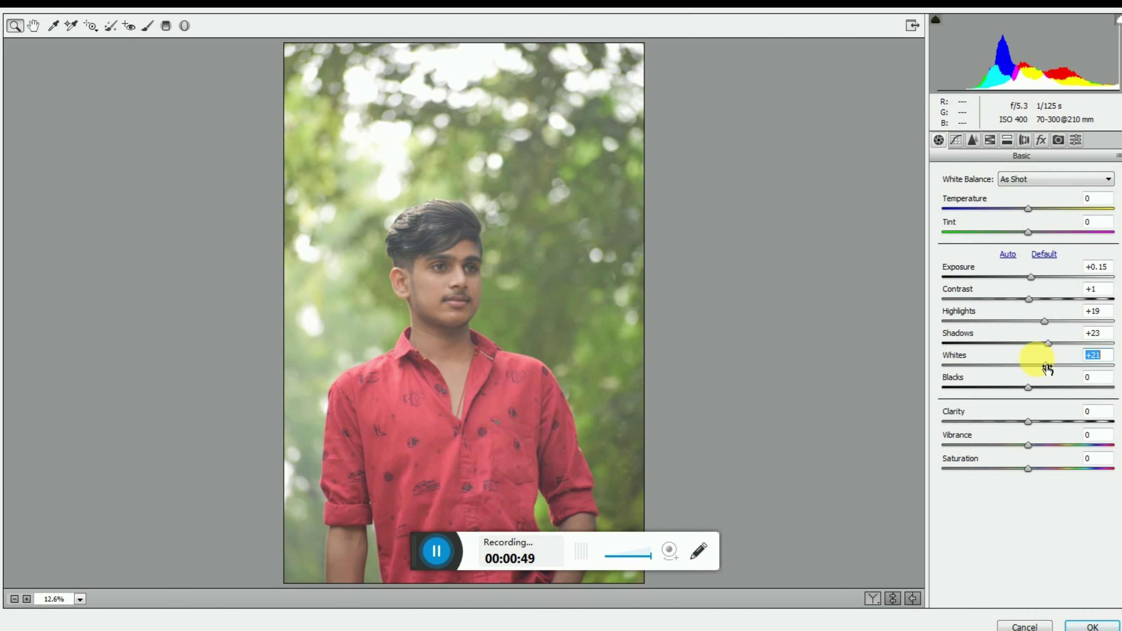
drag(1028, 387, 1036, 388)
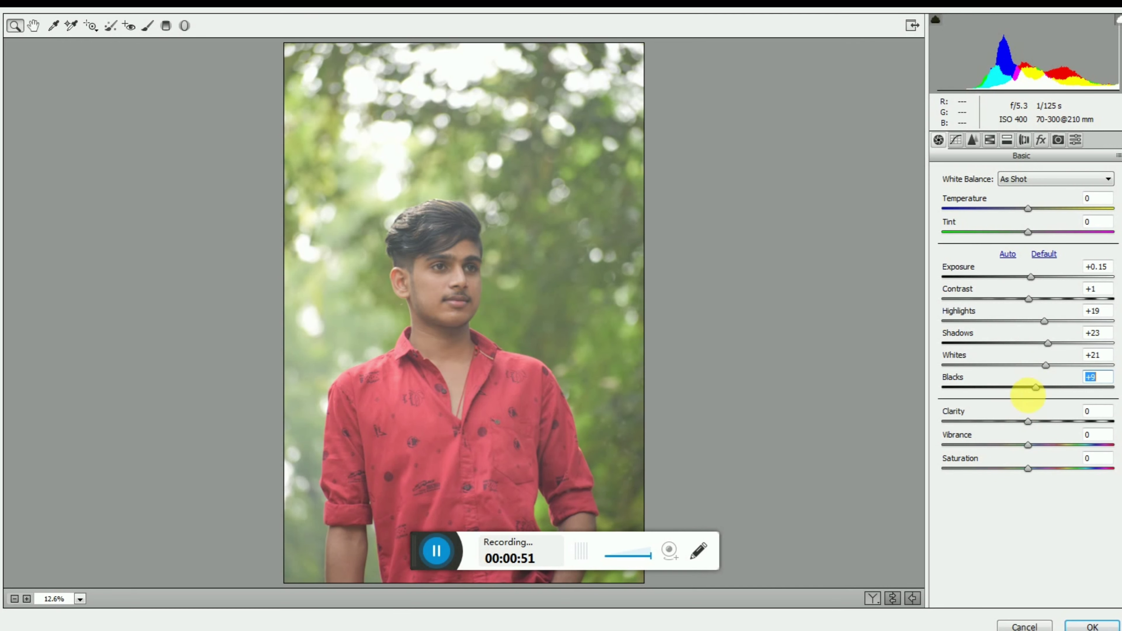
mouse_move(1051, 366)
mouse_down()
mouse_move(1029, 367)
mouse_move(1039, 387)
mouse_up()
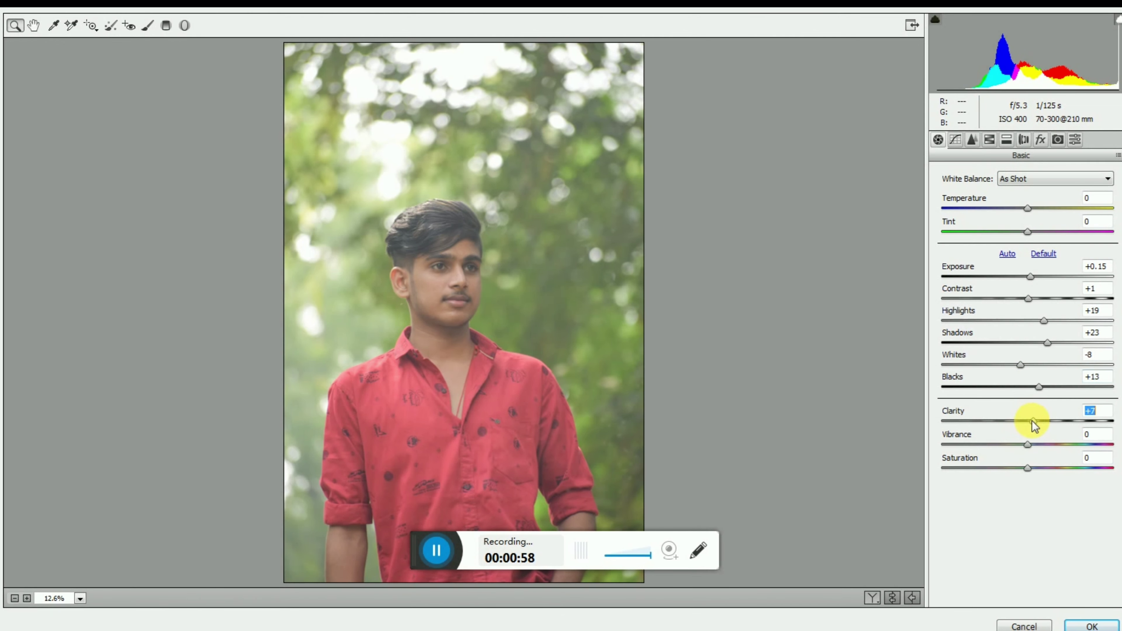
Set Detail luminance noise reduction to 20 and bring up the HSL / Grayscale hue sliders
click(955, 139)
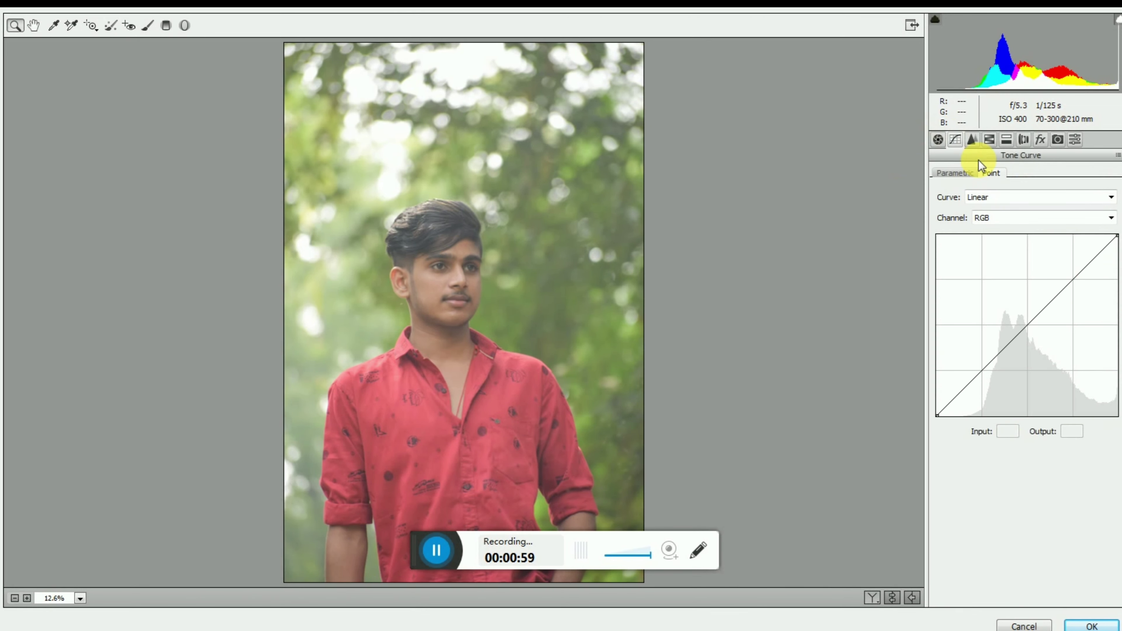
click(974, 143)
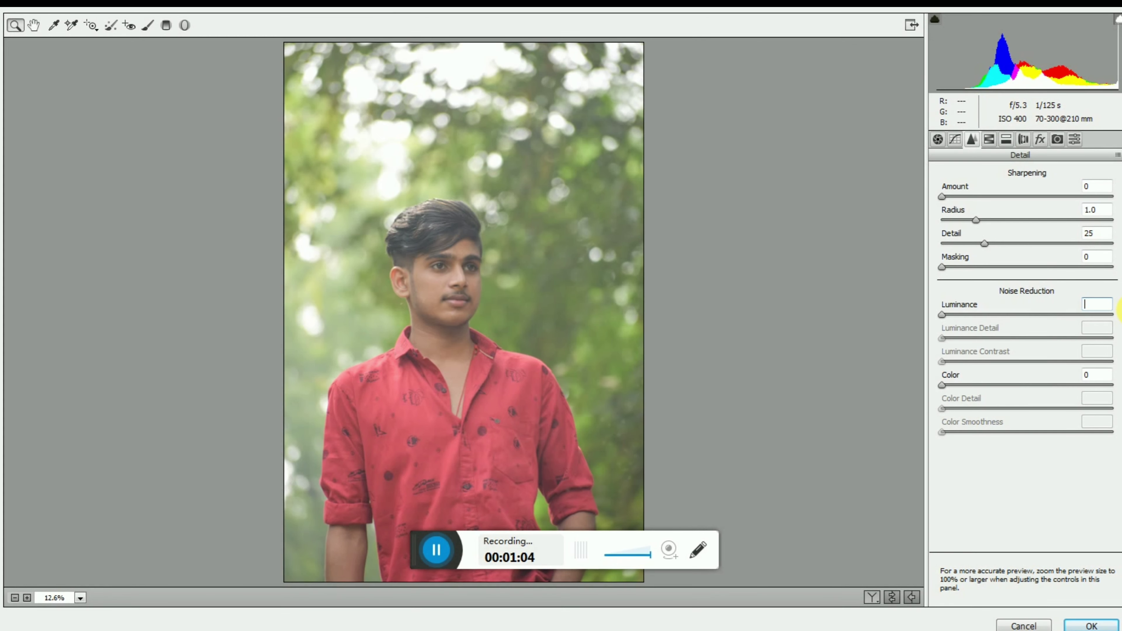
text(20)
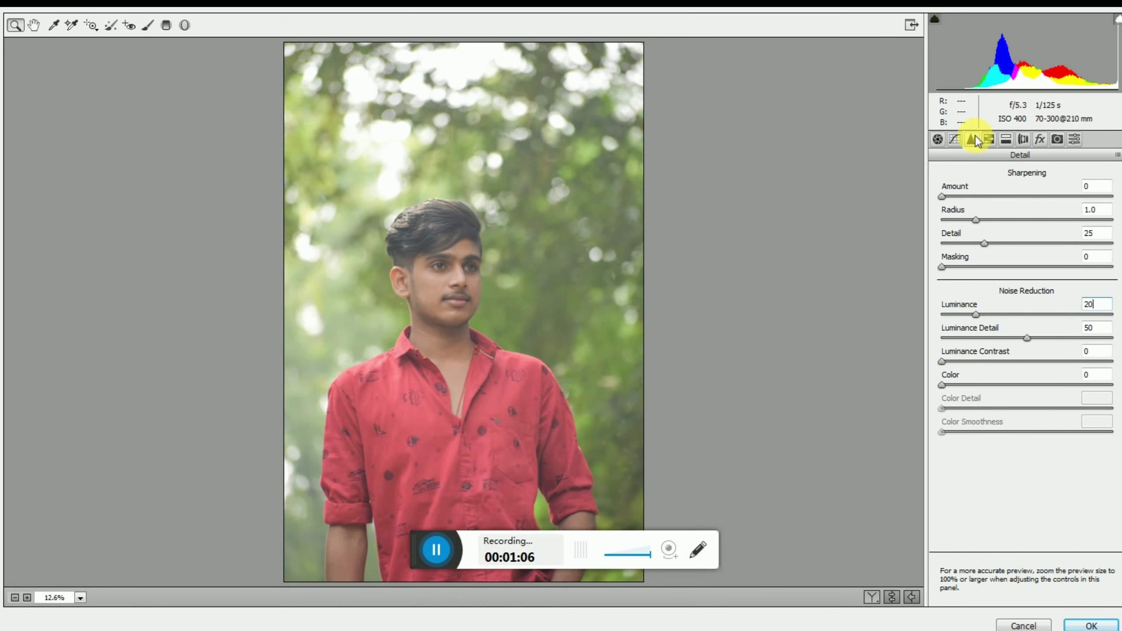
click(992, 138)
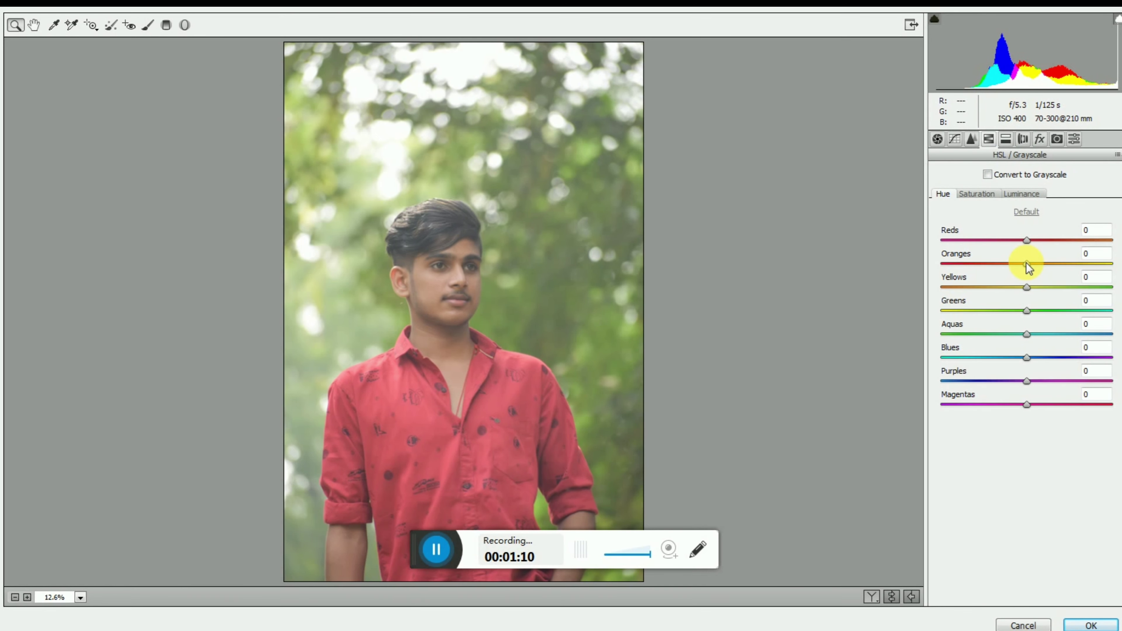
Set Yellows and Greens hue to -100, leaving Oranges hue at 0
drag(1027, 264, 1119, 265)
key(BackSpace)
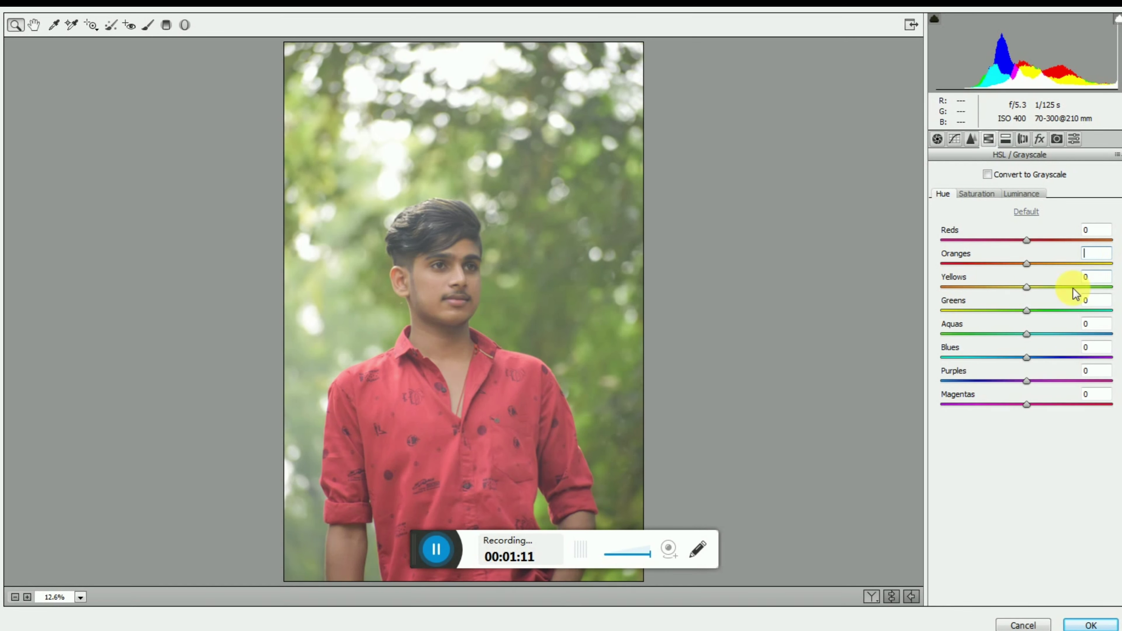
drag(1025, 287, 945, 290)
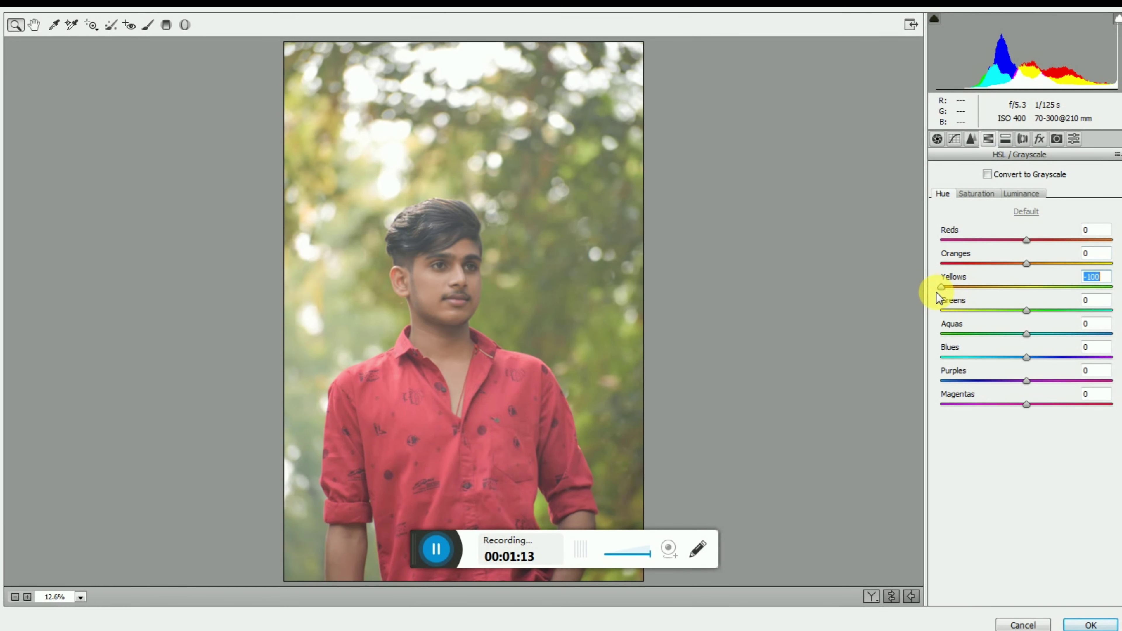
drag(1011, 313, 914, 309)
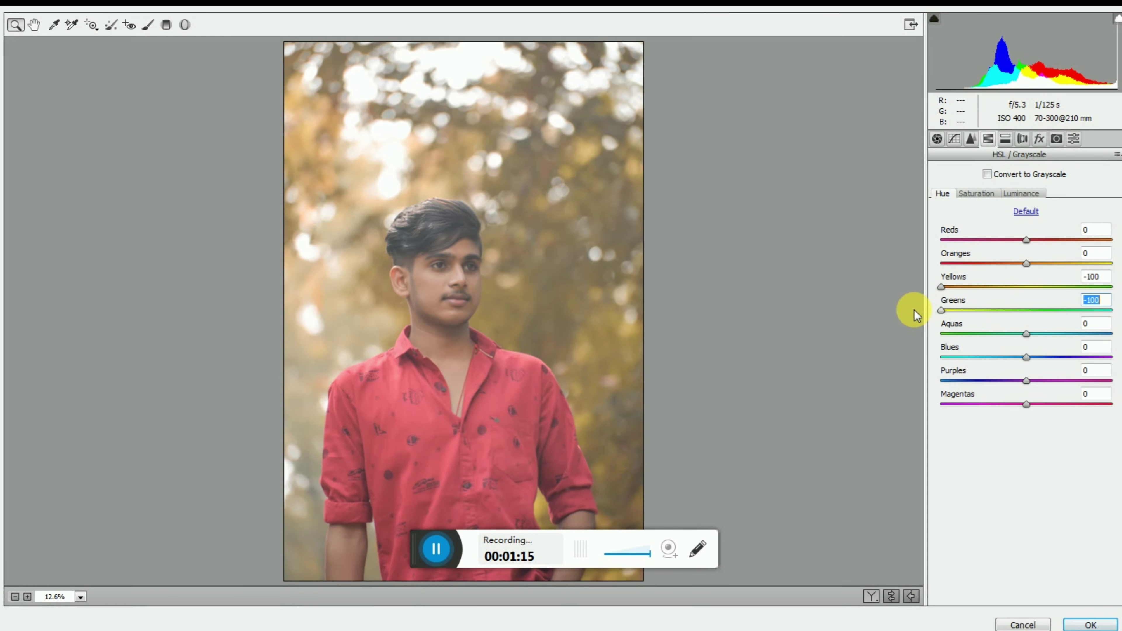
Set Oranges saturation +30, Yellows saturation +59, and Oranges luminance +20
click(976, 194)
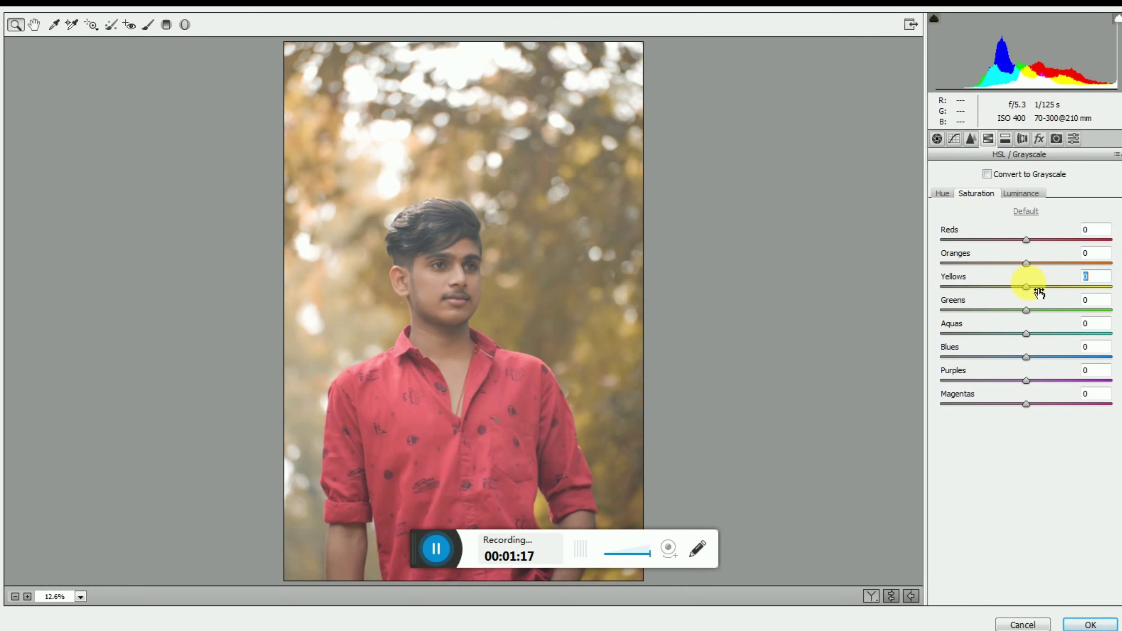
drag(1040, 293, 1083, 289)
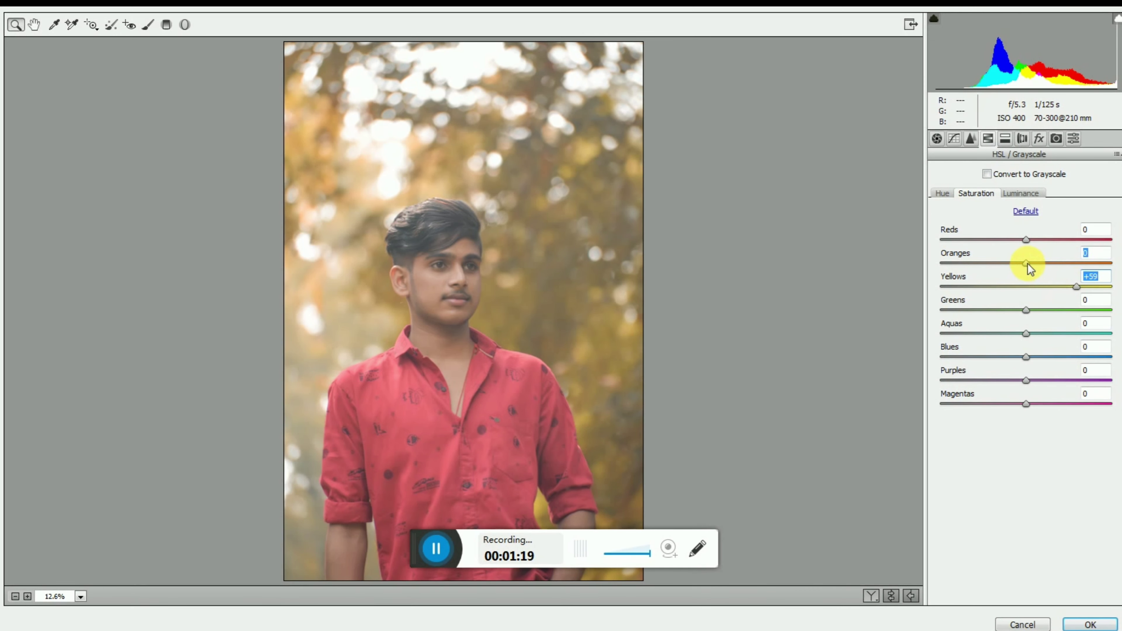
mouse_move(1025, 263)
mouse_down()
mouse_move(1066, 267)
mouse_move(1055, 265)
mouse_up()
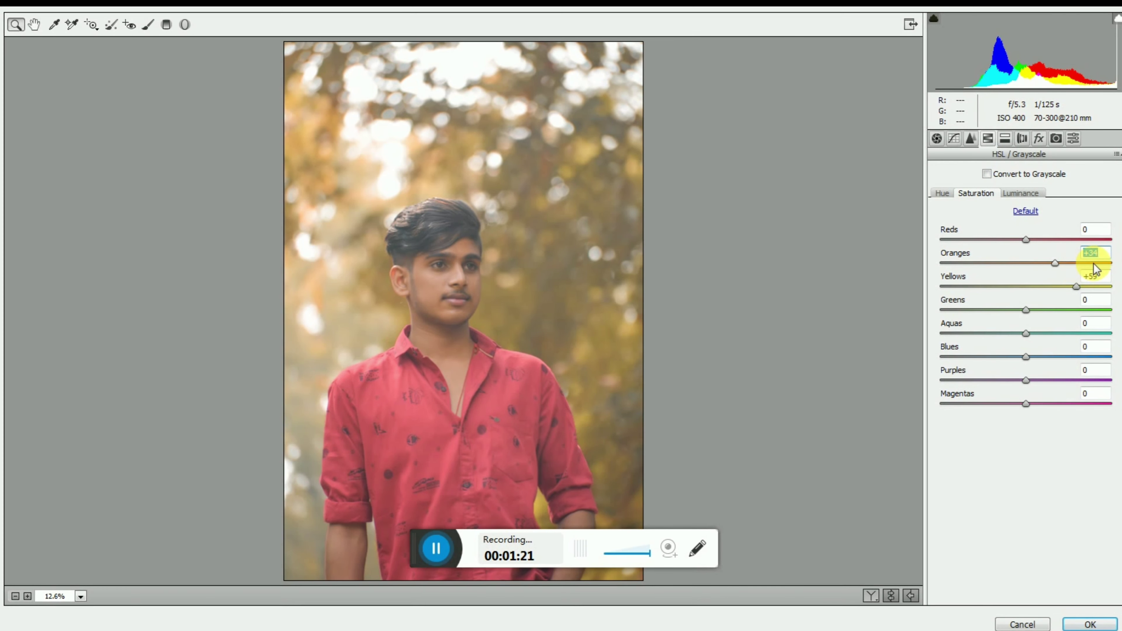
text(0)
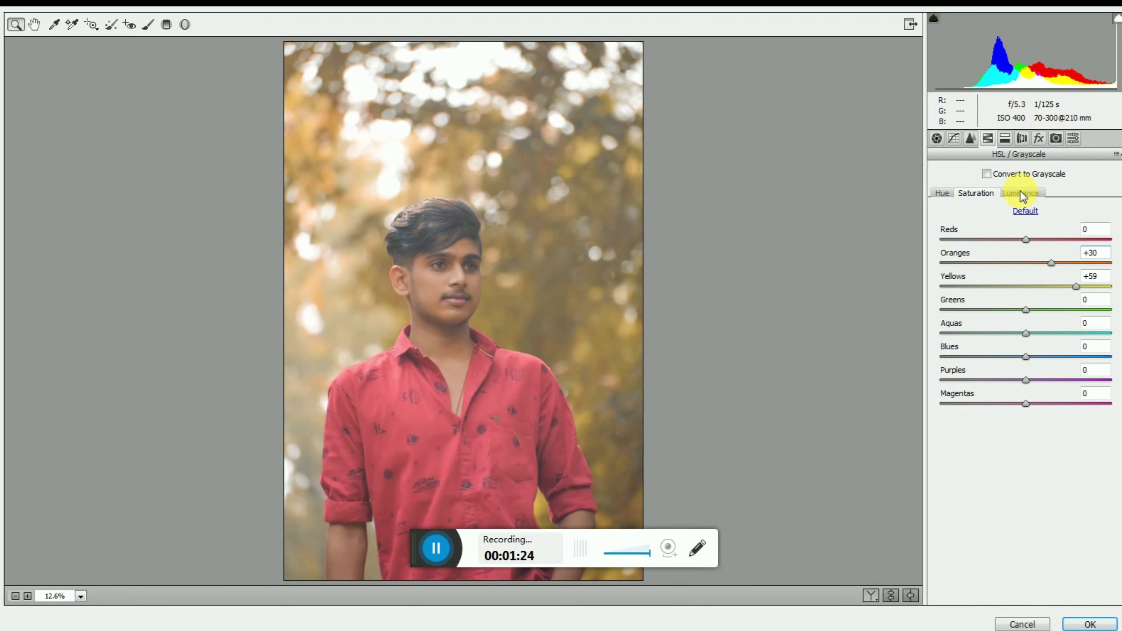
click(1021, 194)
drag(1040, 268, 1049, 269)
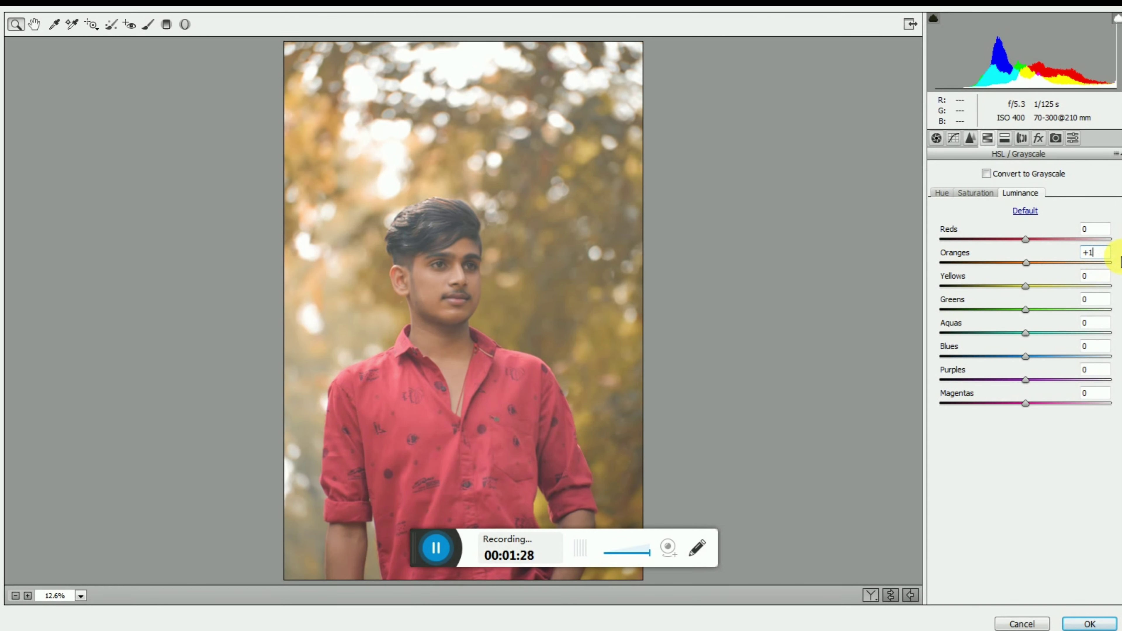
Set Camera Calibration Blue Primary saturation to +30 and apply the Camera Raw filter
text(0)
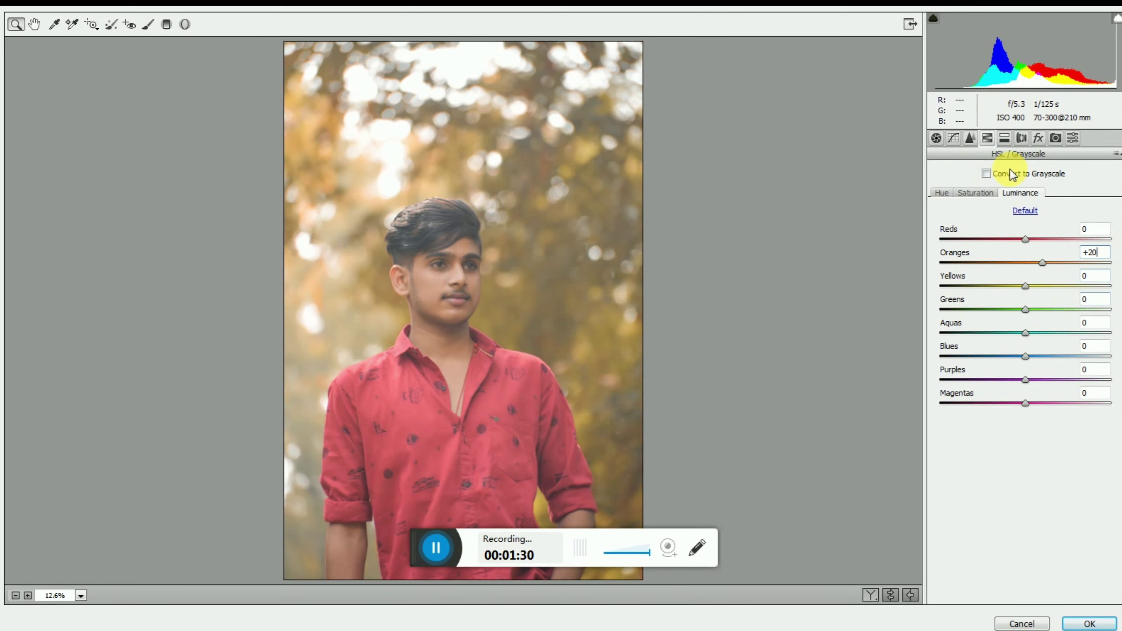
click(1019, 138)
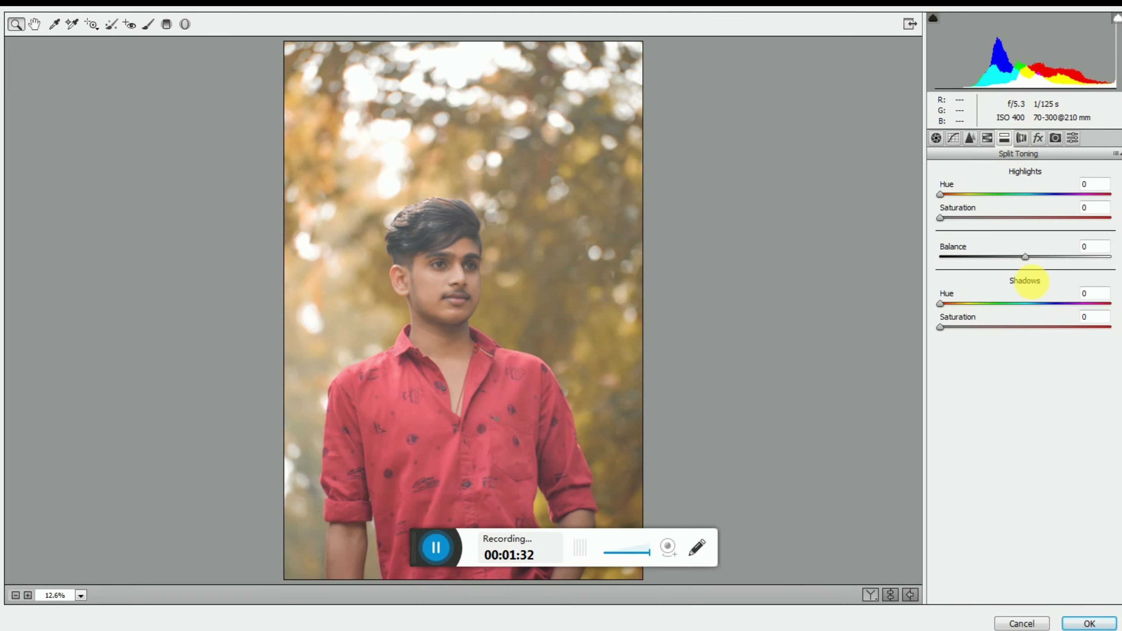
click(1055, 137)
text(30)
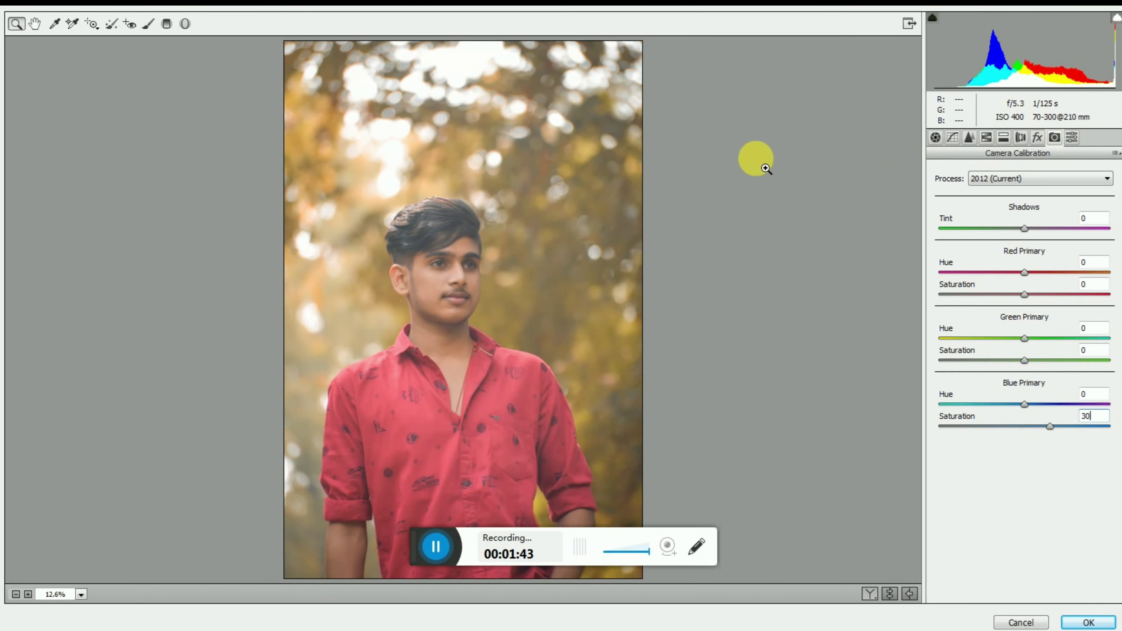
click(1086, 624)
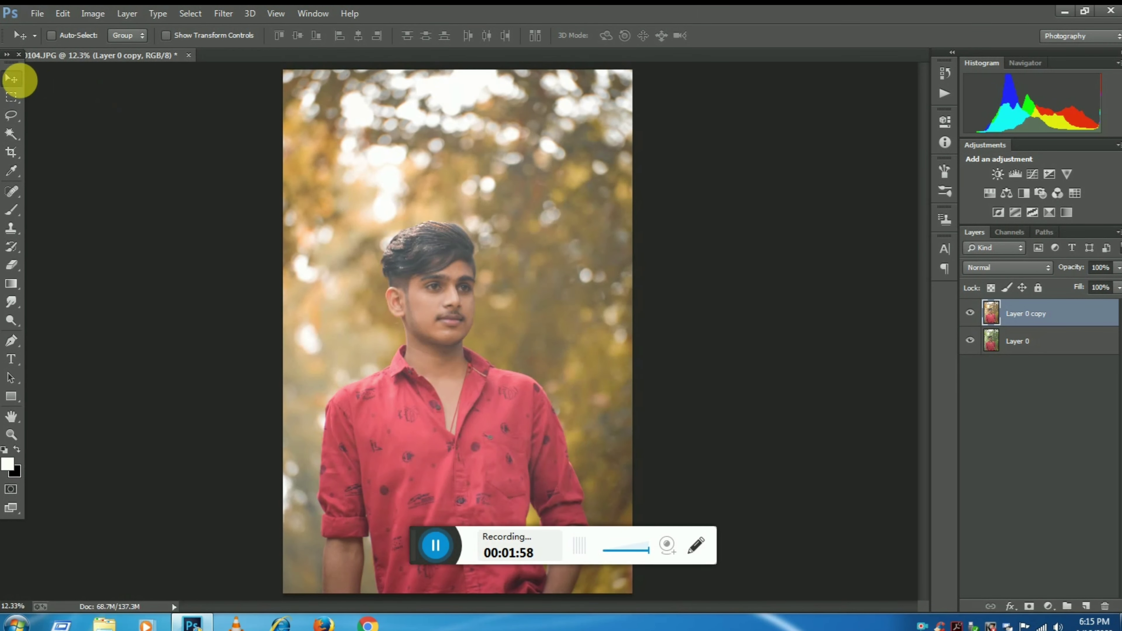
Browse the Filter menu's Nik Software submenus, including Color Efex Pro 3.0 and Silver Efex Pro
click(223, 13)
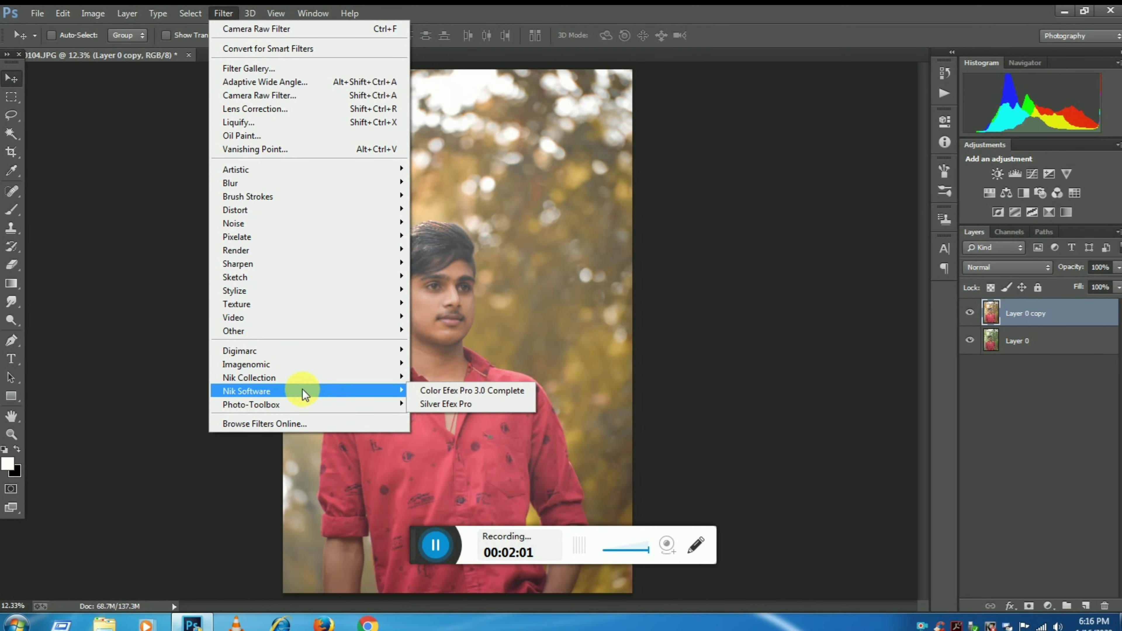
Run Viveza 2 with a control point on the face at Brightness 12%
mouse_move(249, 378)
click(471, 463)
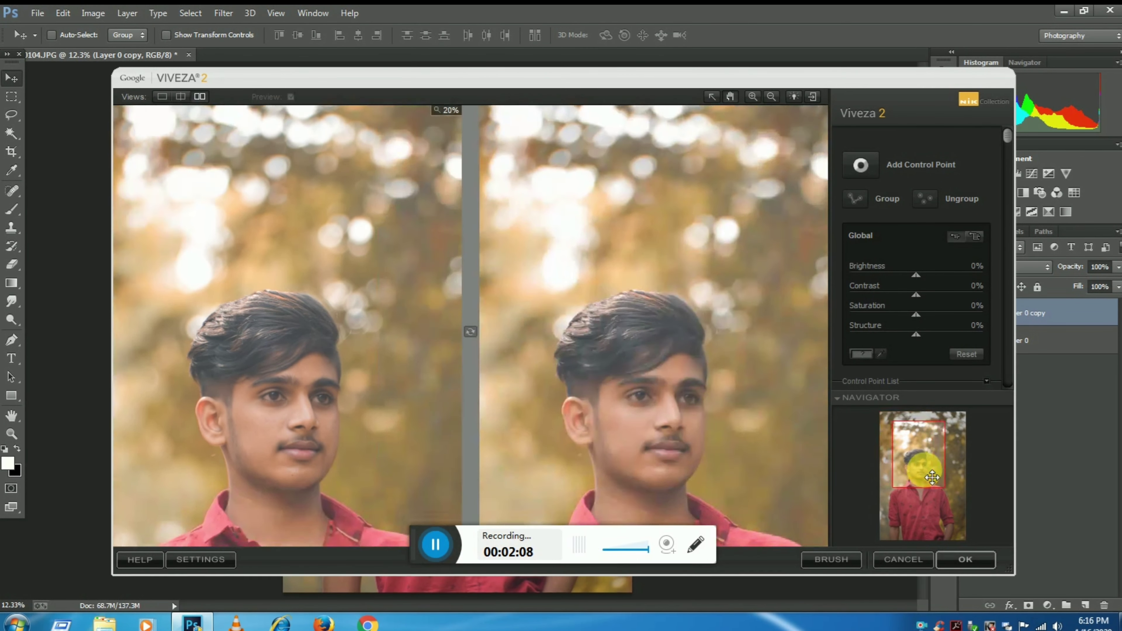
drag(932, 478, 930, 490)
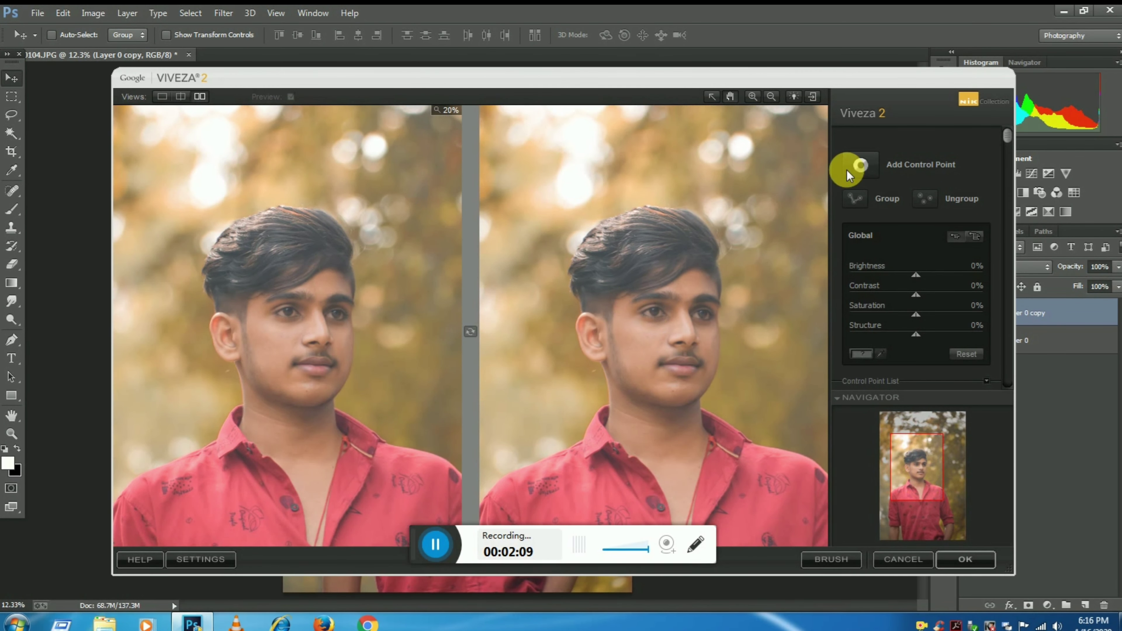
click(863, 166)
click(677, 326)
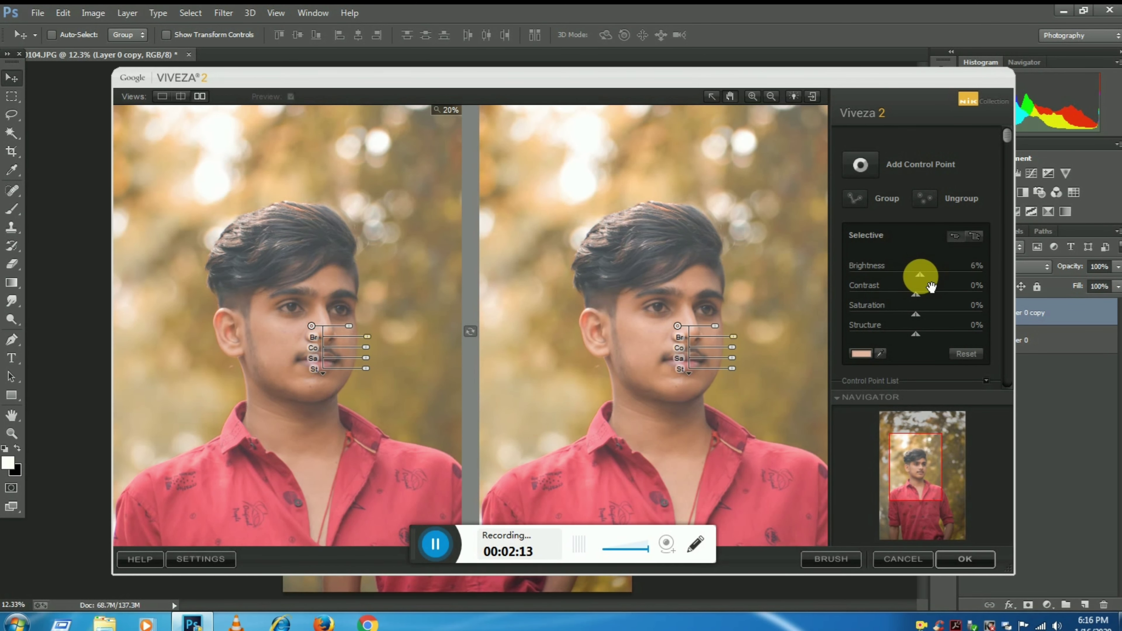
drag(916, 277, 935, 289)
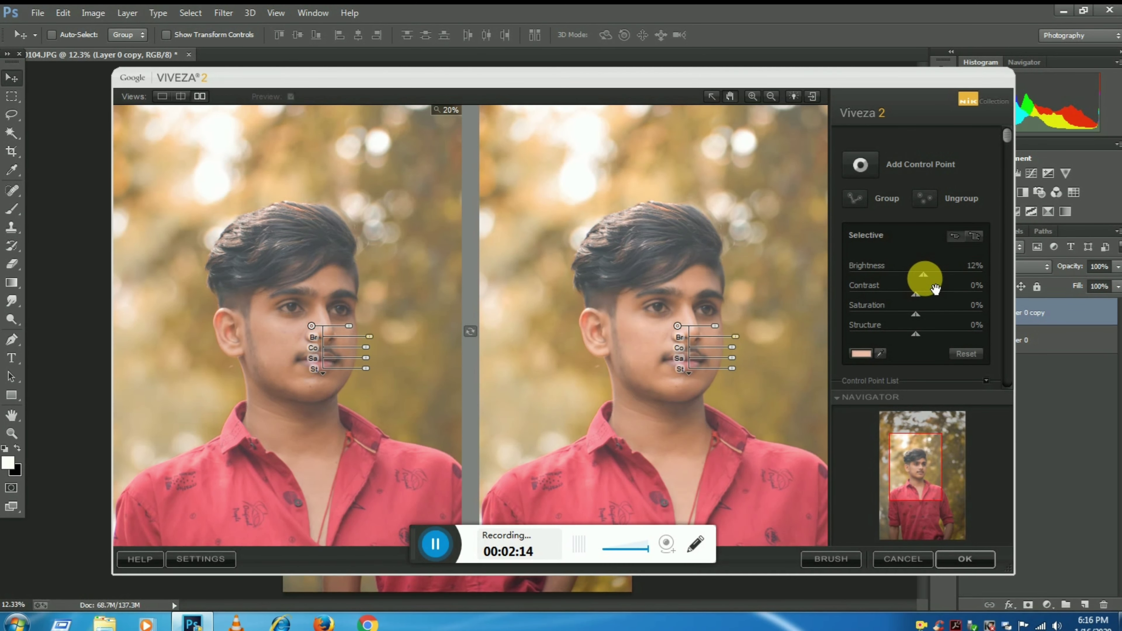
click(965, 558)
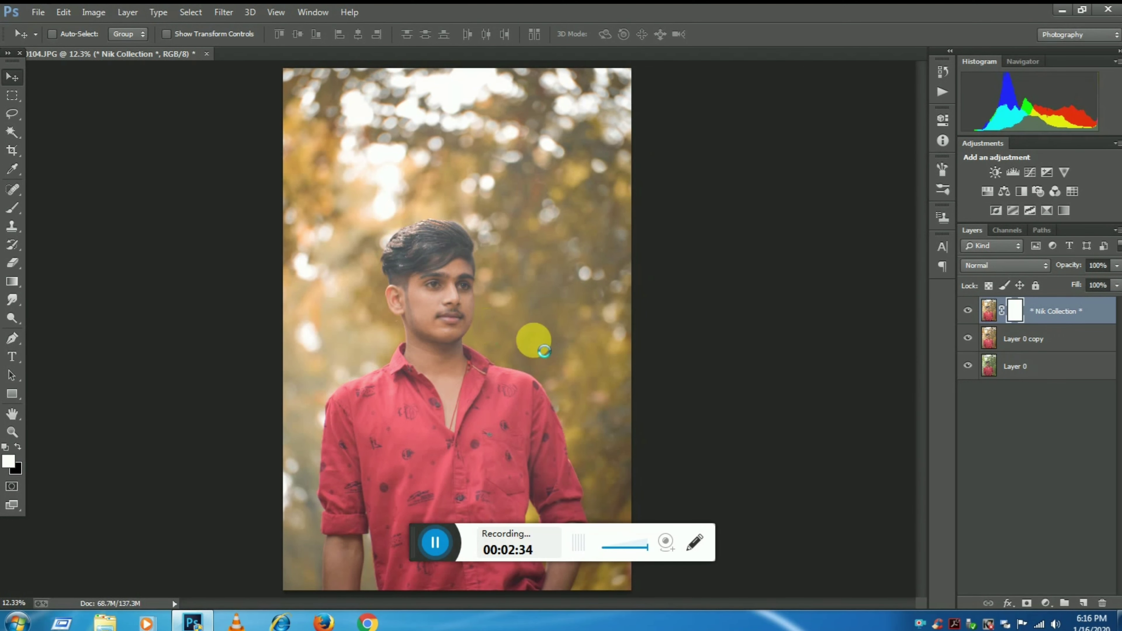
Compare the Viveza 2 layer on/off, then apply Noiseware Professional's Full preset after checking the face
click(966, 318)
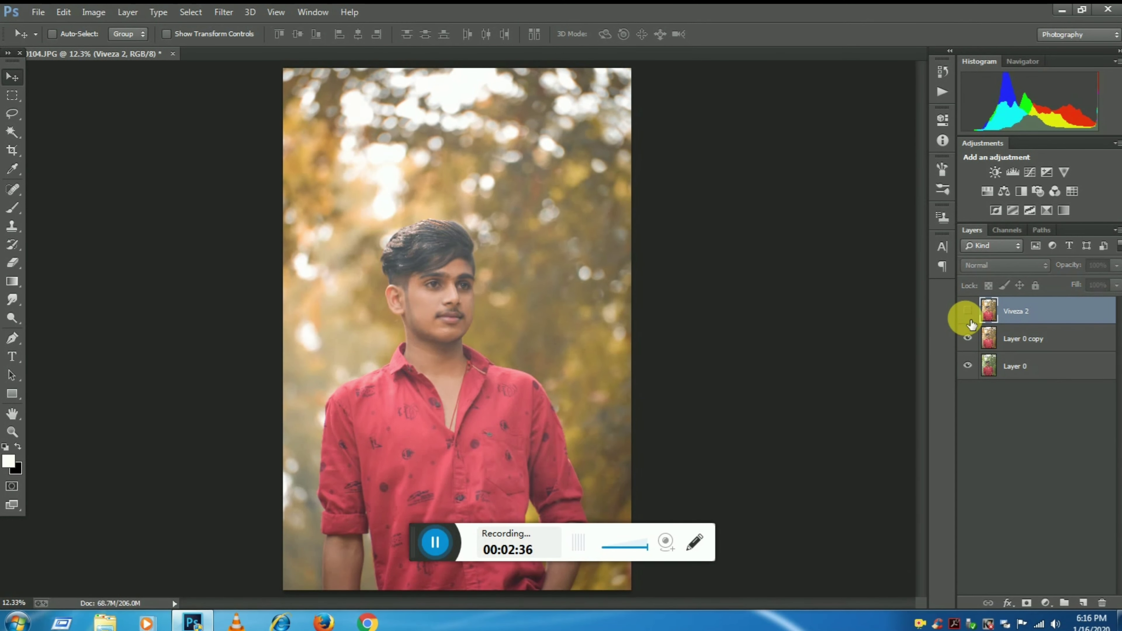
click(968, 312)
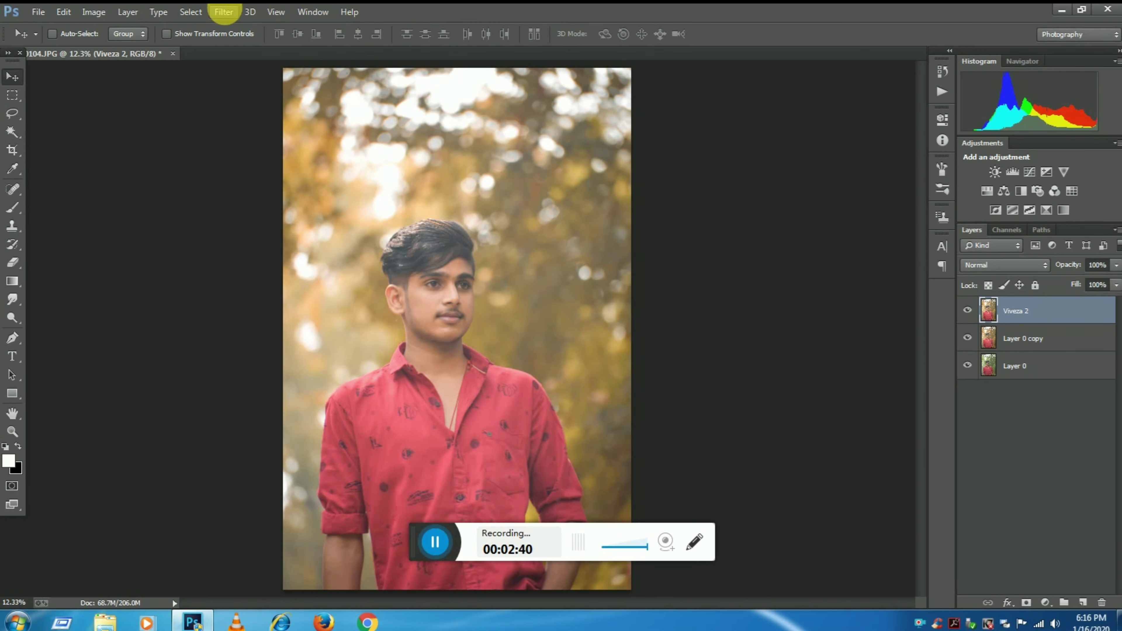
click(223, 12)
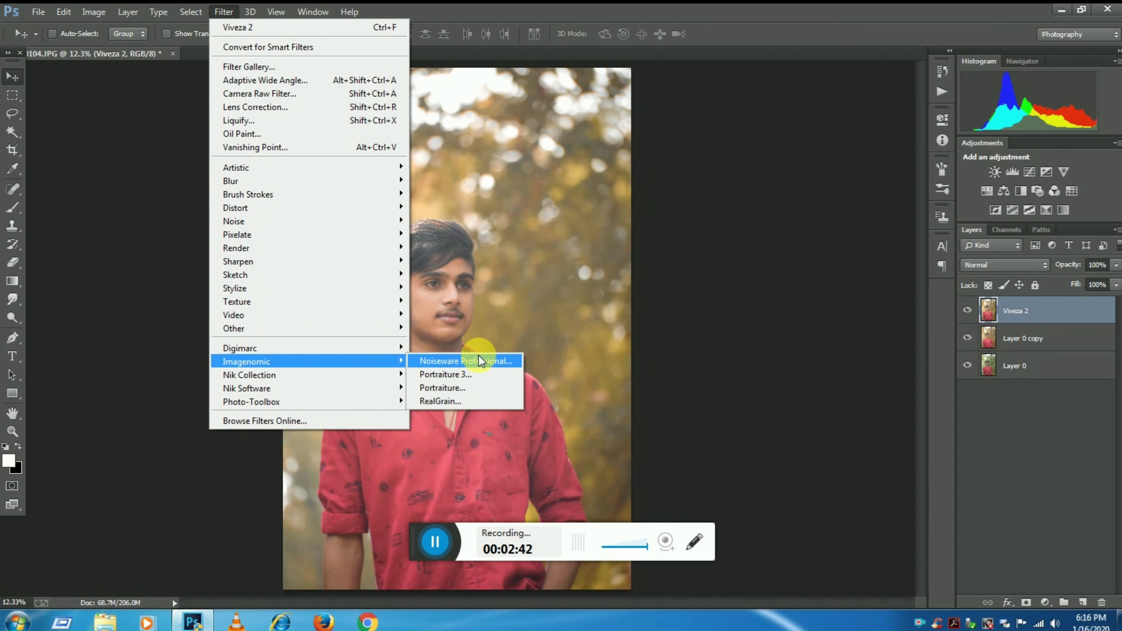
click(480, 360)
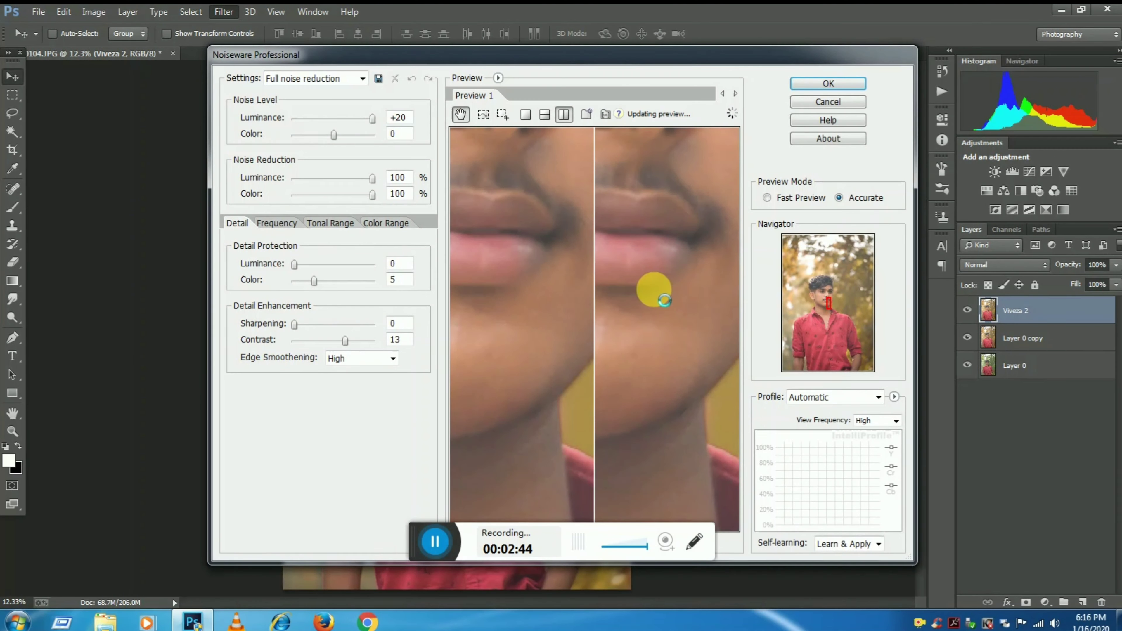
drag(644, 282, 659, 425)
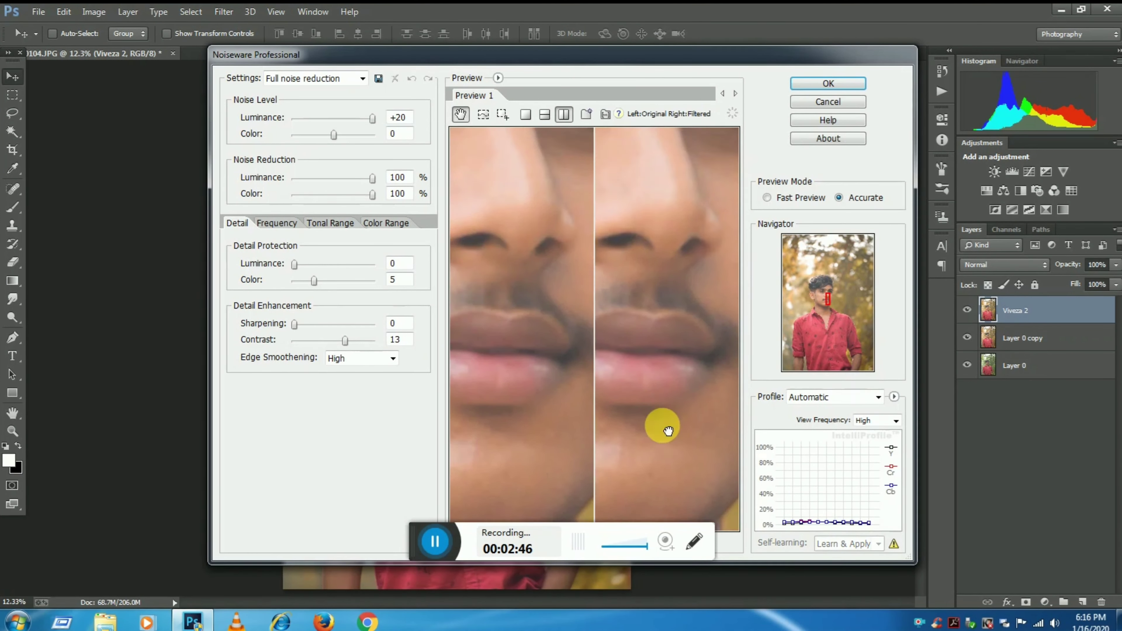
drag(652, 350, 671, 466)
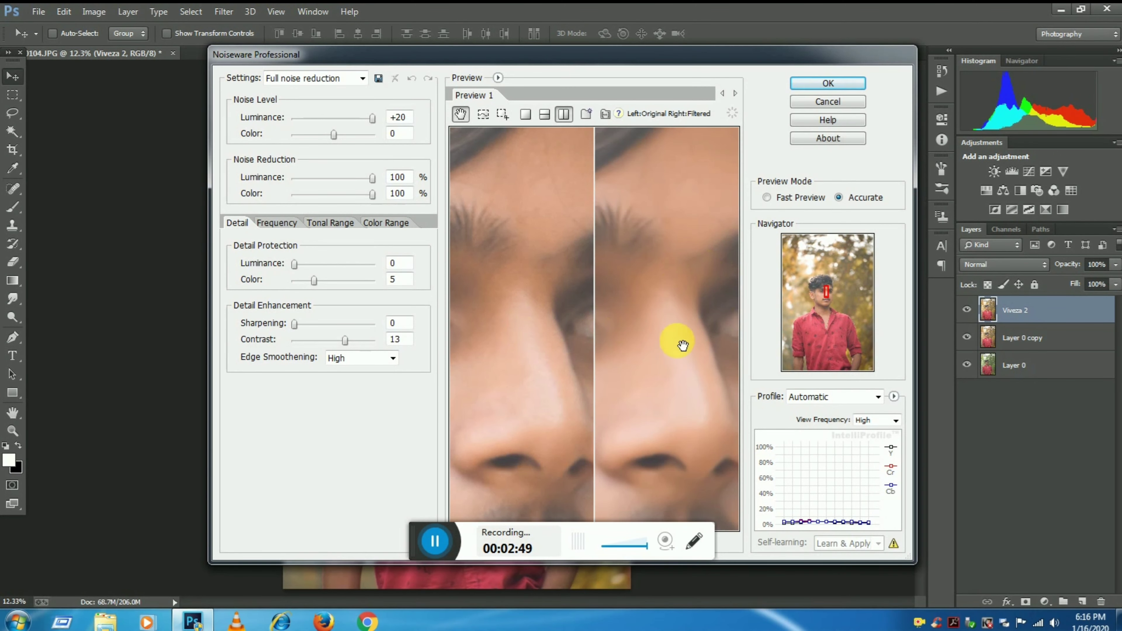
drag(676, 346, 692, 310)
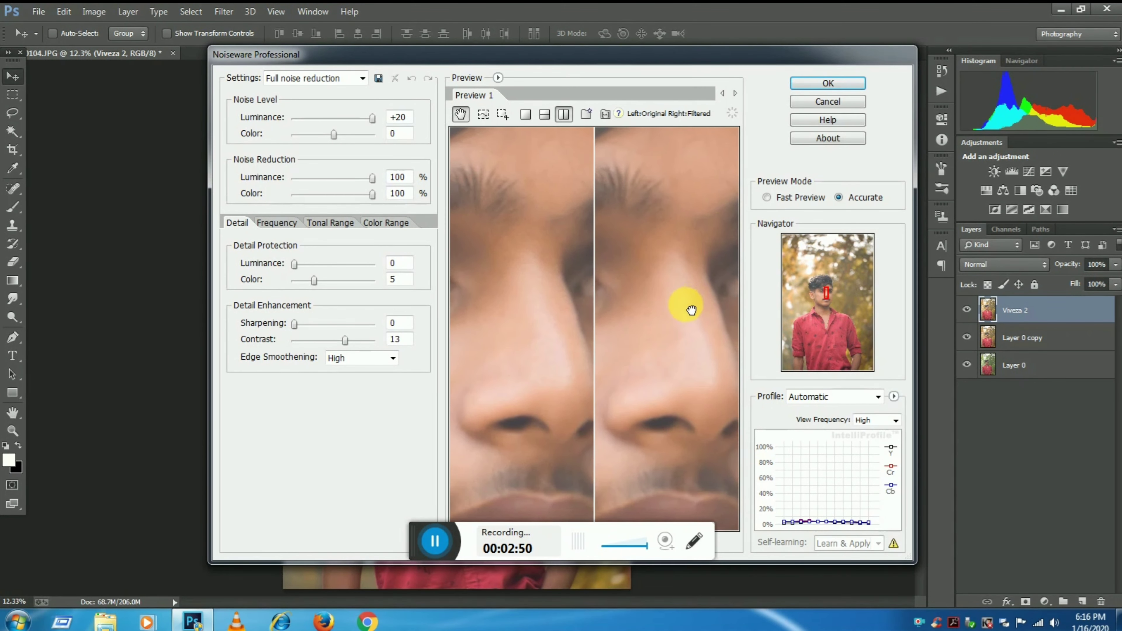
click(842, 82)
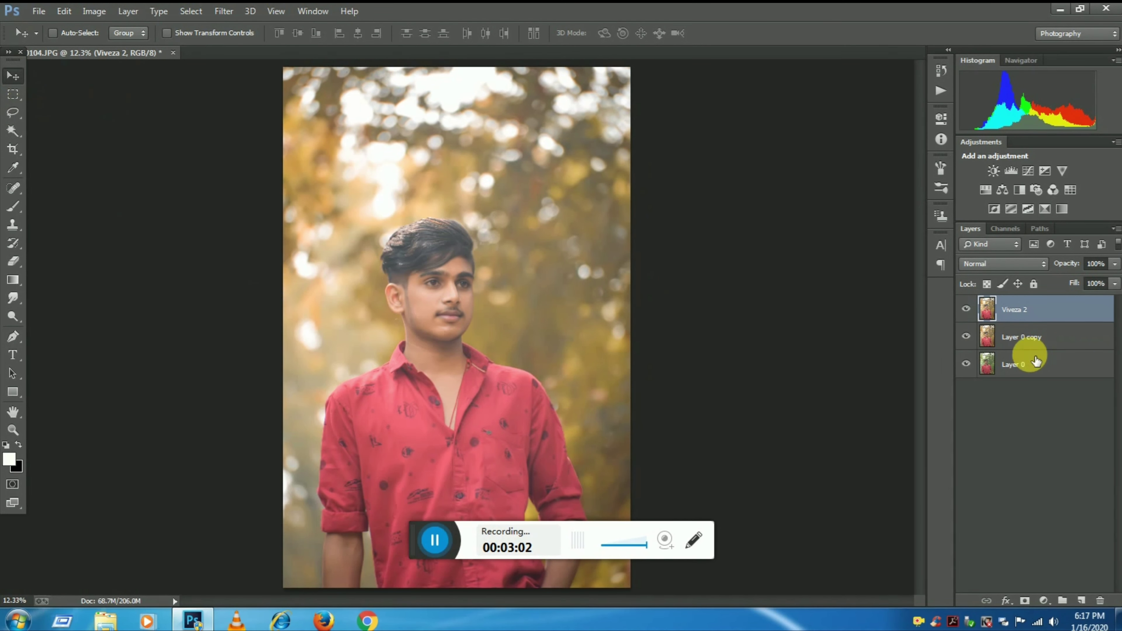
Merge Down the Viveza 2 layer, then Layer 0 copy, leaving only Layer 0
right_click(1036, 309)
click(897, 384)
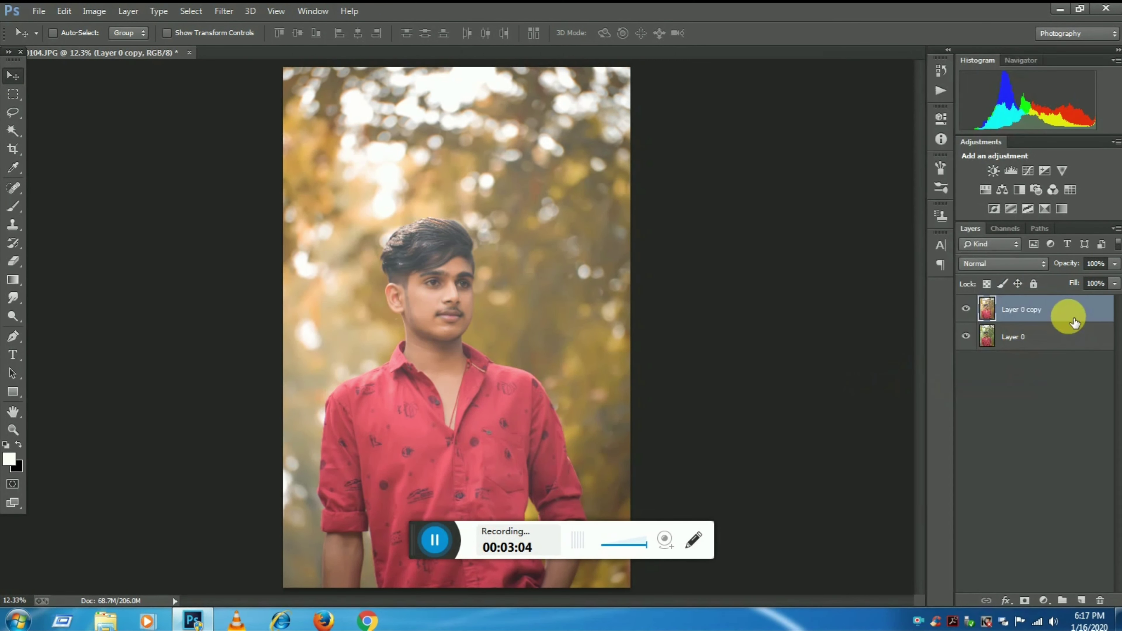
right_click(1060, 311)
click(972, 384)
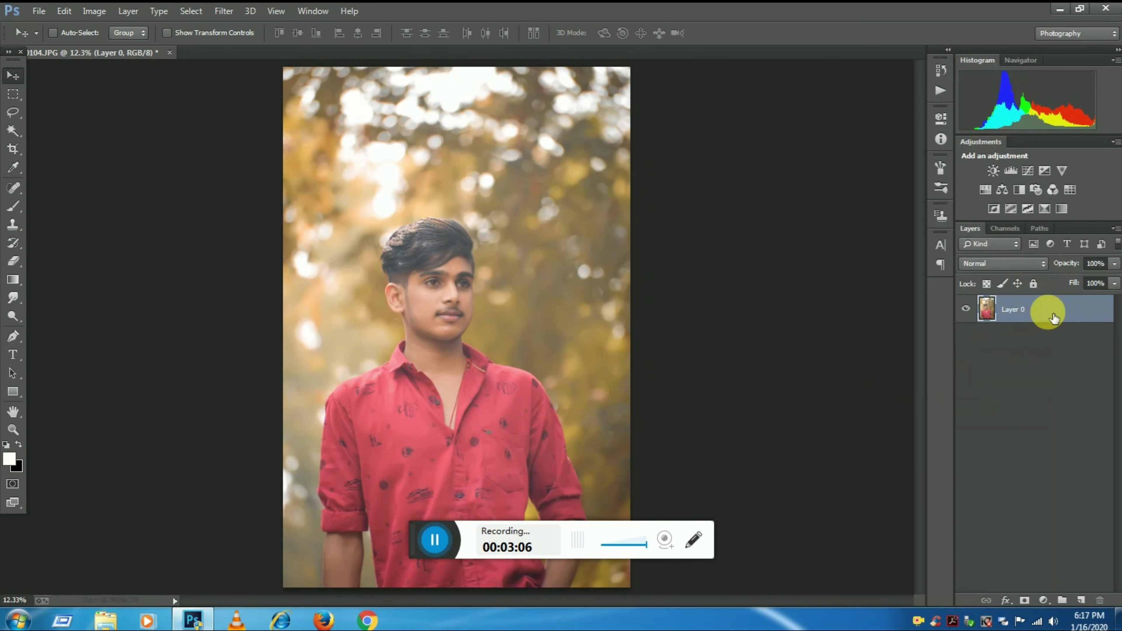
Give Layer 0 a 100 px white Inside stroke layer style as the photo border
double_click(1047, 308)
click(645, 228)
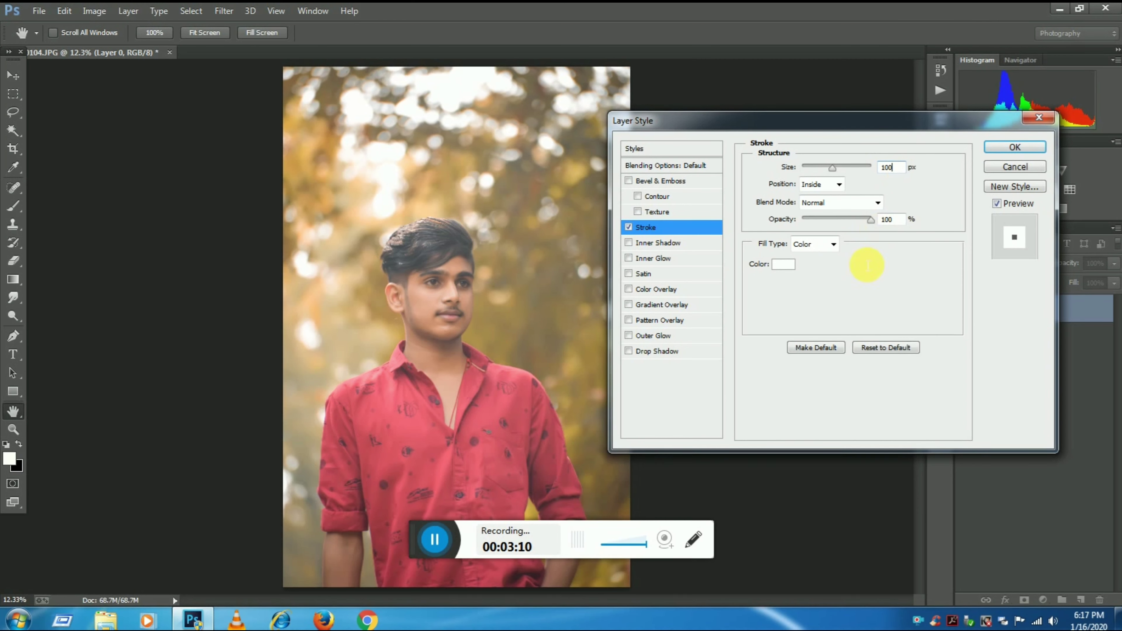
click(828, 185)
click(837, 186)
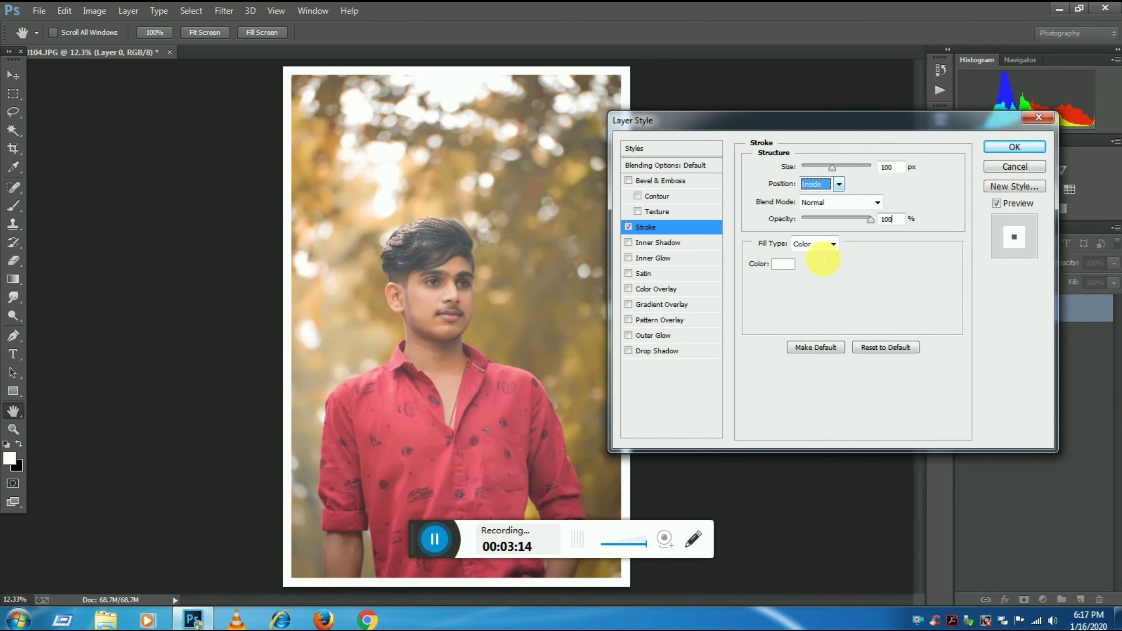
click(1013, 146)
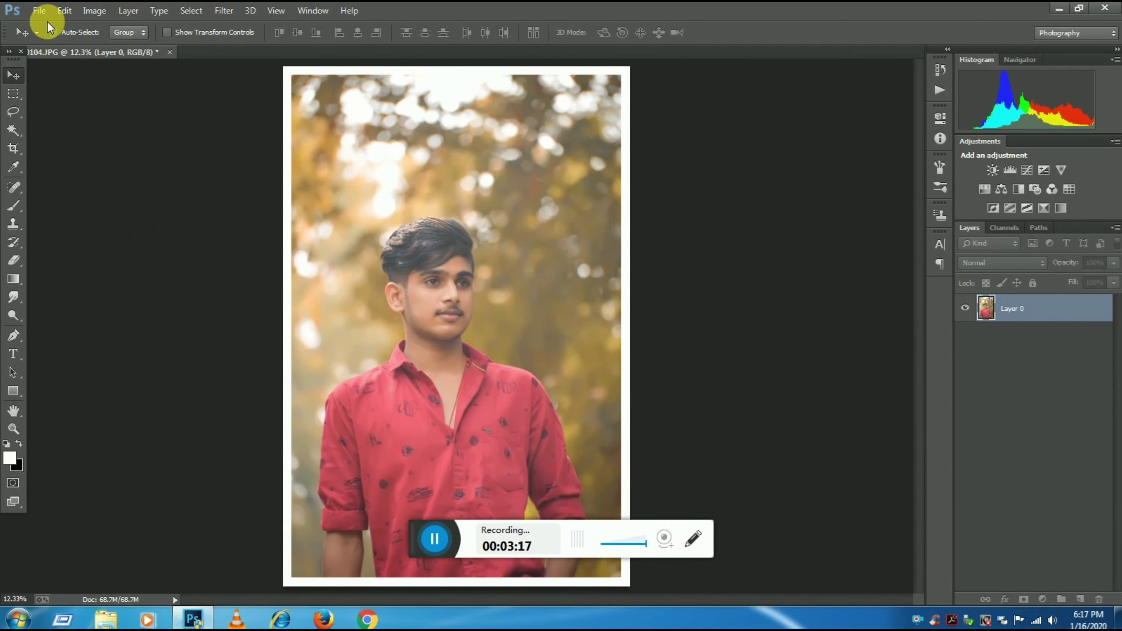
click(40, 12)
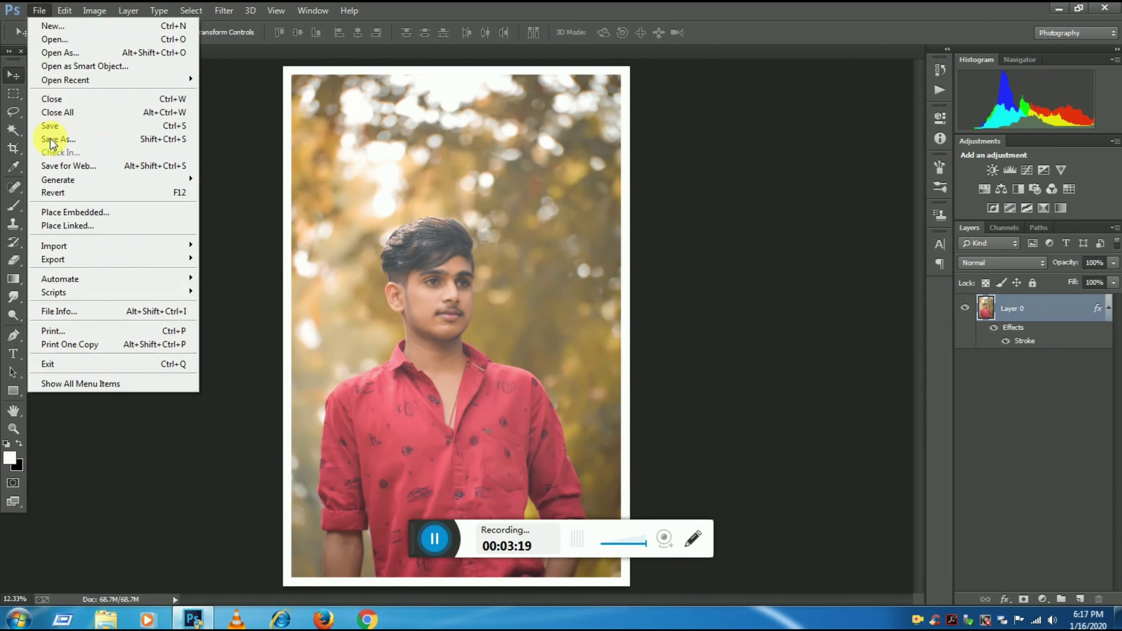